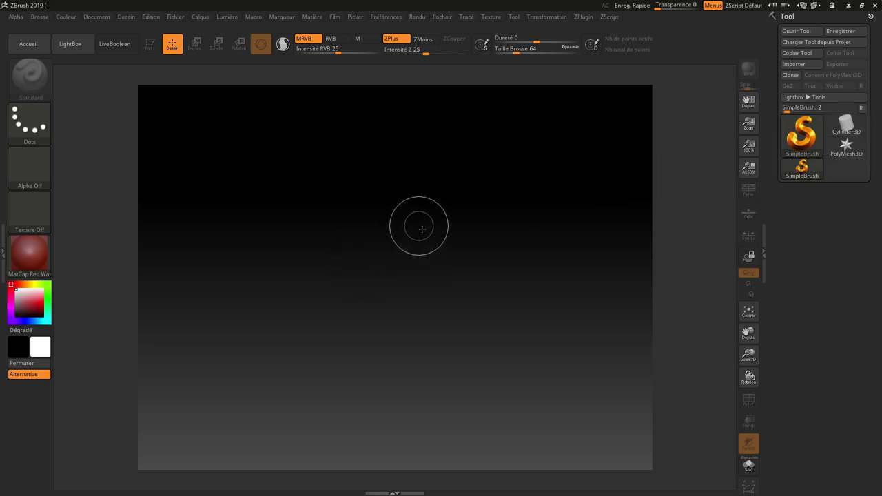
# - Draw a Cylinder3D on the canvas and convert it to an editable PolyMesh3D
pyautogui.click(853, 124)
pyautogui.moveTo(390, 242); pyautogui.dragTo(391, 350)
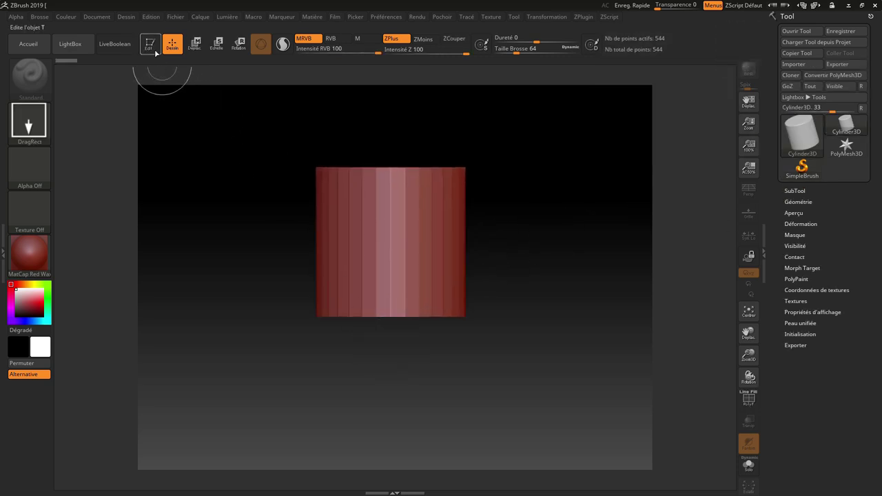
pyautogui.click(150, 44)
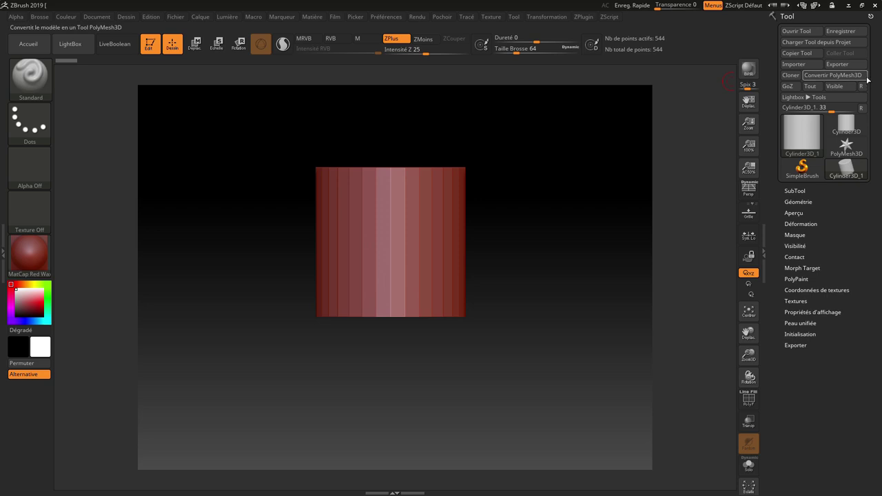
pyautogui.click(864, 76)
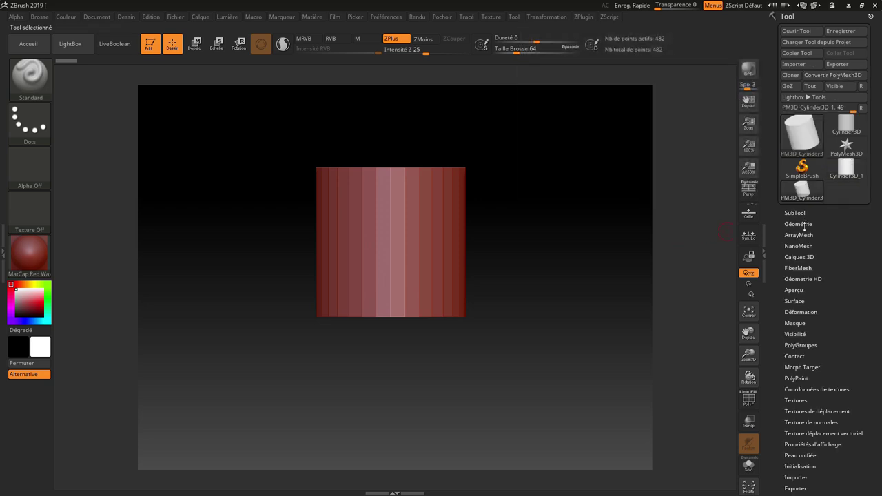
# - Insert a Sphereinder3D subtool and delete the original cylinder subtool
pyautogui.click(796, 213)
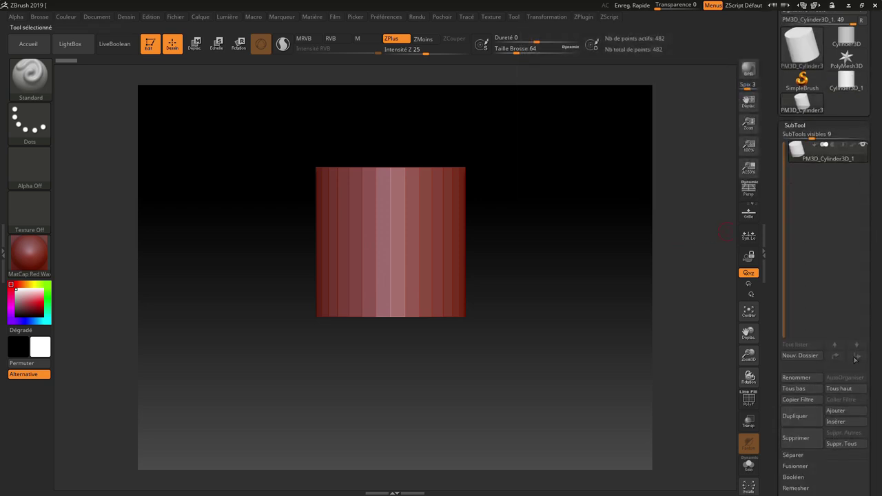
pyautogui.click(840, 424)
pyautogui.click(833, 421)
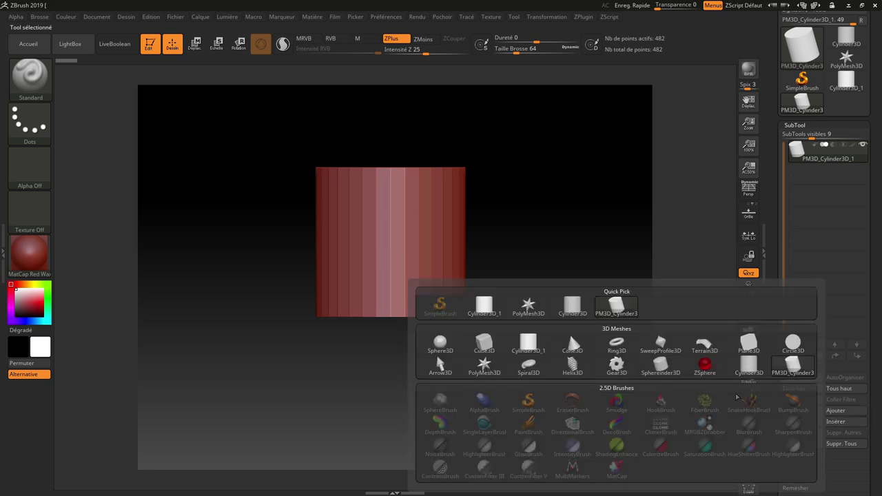
pyautogui.click(658, 364)
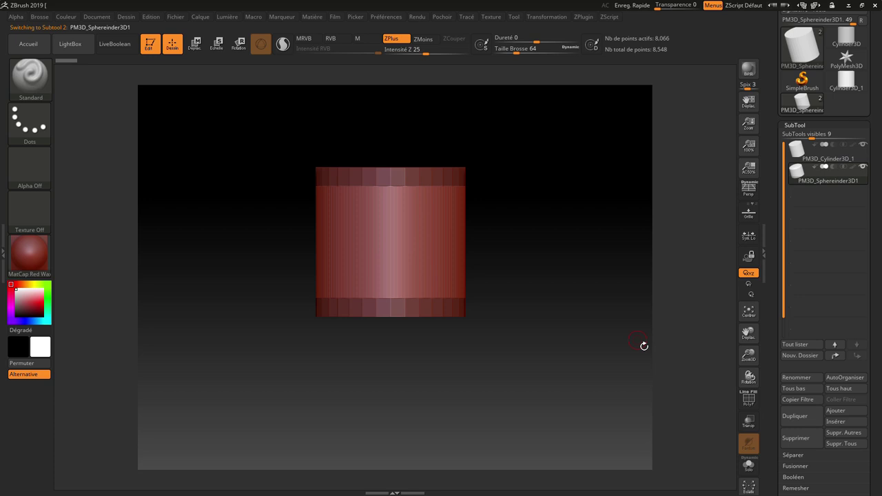
pyautogui.click(801, 149)
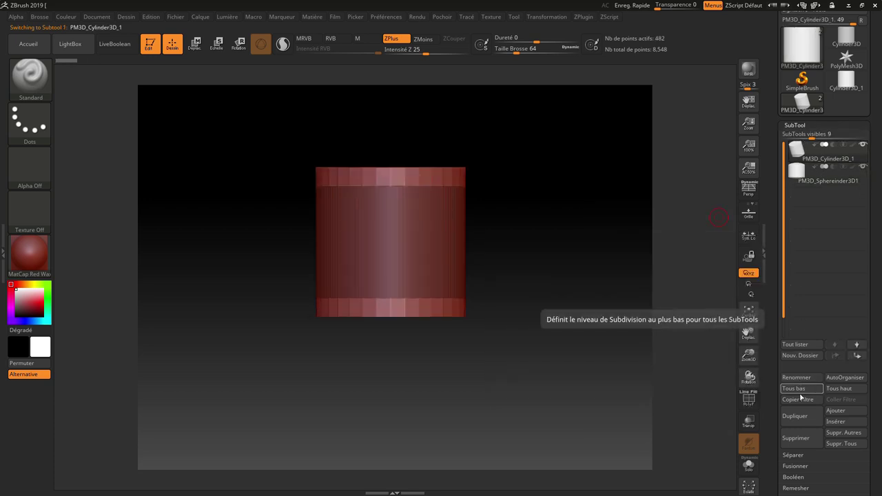
pyautogui.click(796, 438)
pyautogui.click(681, 459)
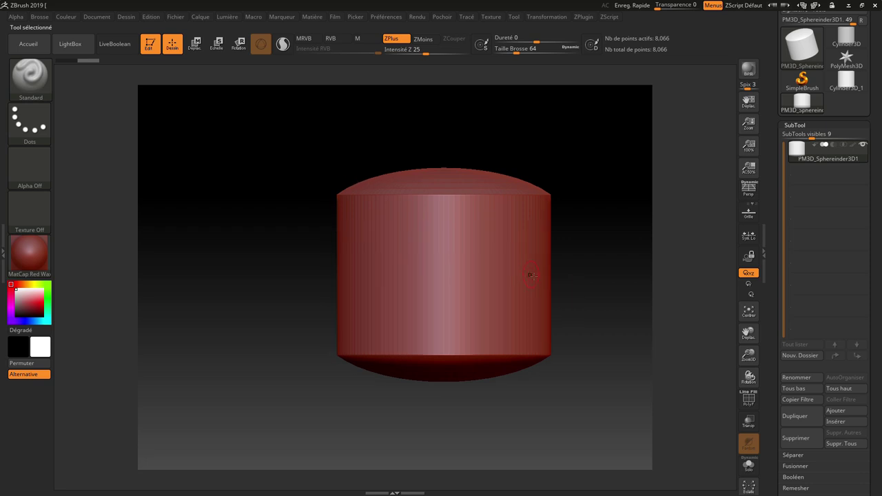
# - Divide the Sphereinder3D mesh up to subdivision level 4, reaching 520,194 points
pyautogui.hotkey('ctrl', 'd')
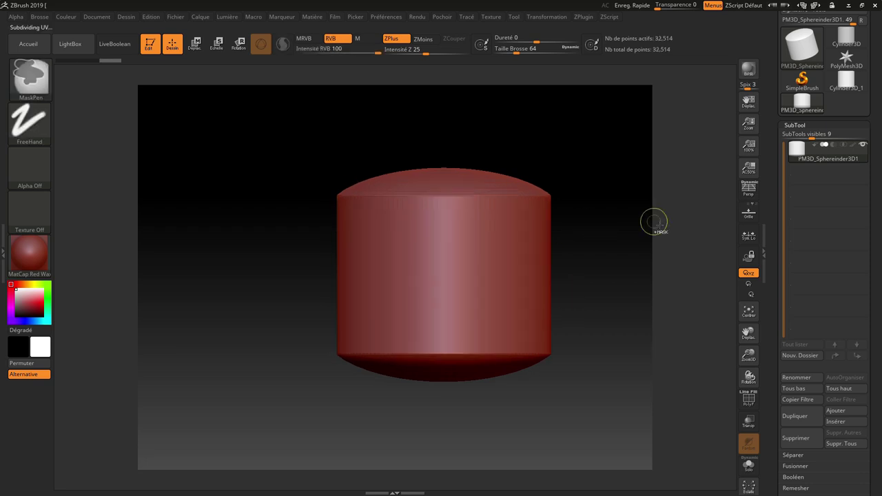
pyautogui.hotkey('ctrl', 'z')
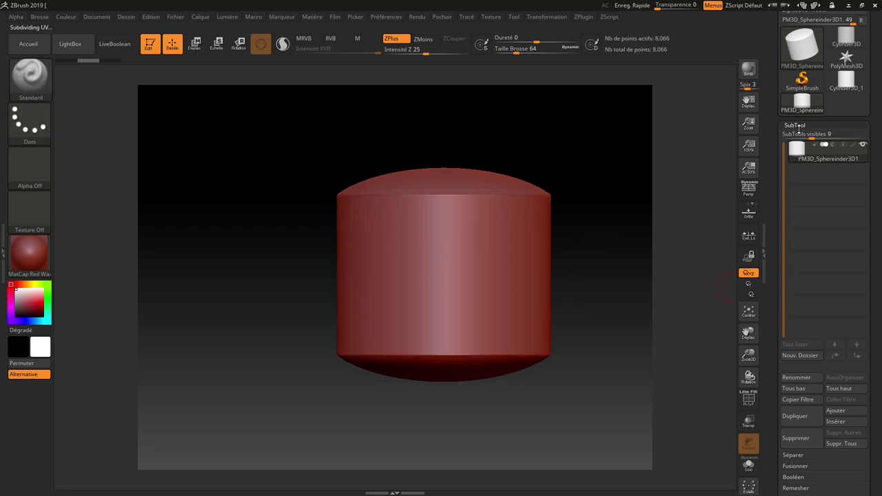
pyautogui.click(798, 126)
pyautogui.click(799, 135)
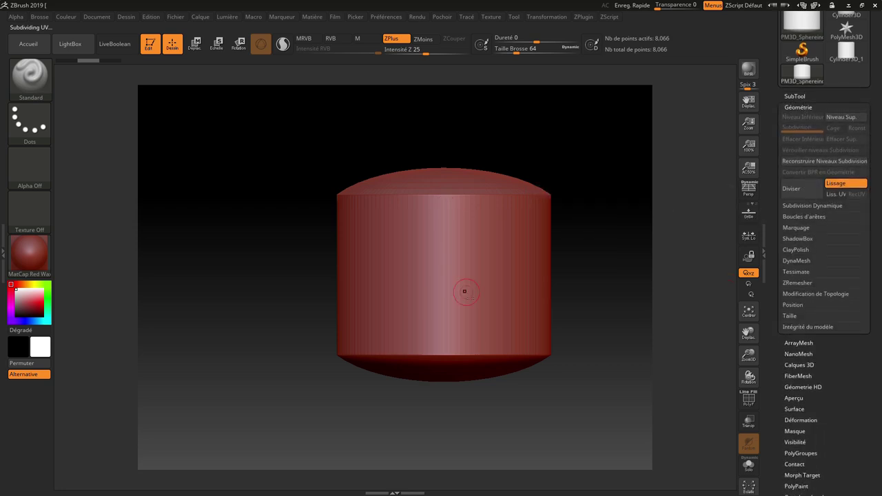
pyautogui.click(785, 194)
pyautogui.click(788, 193)
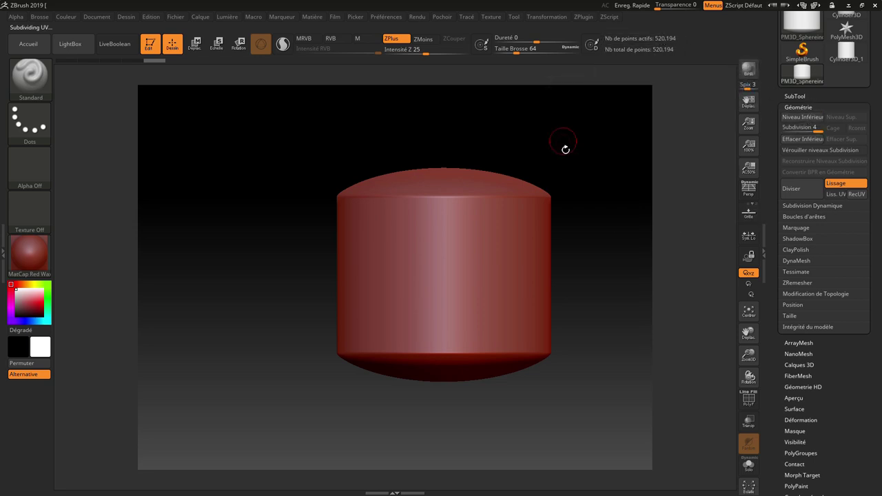
pyautogui.moveTo(565, 149); pyautogui.dragTo(385, 201)
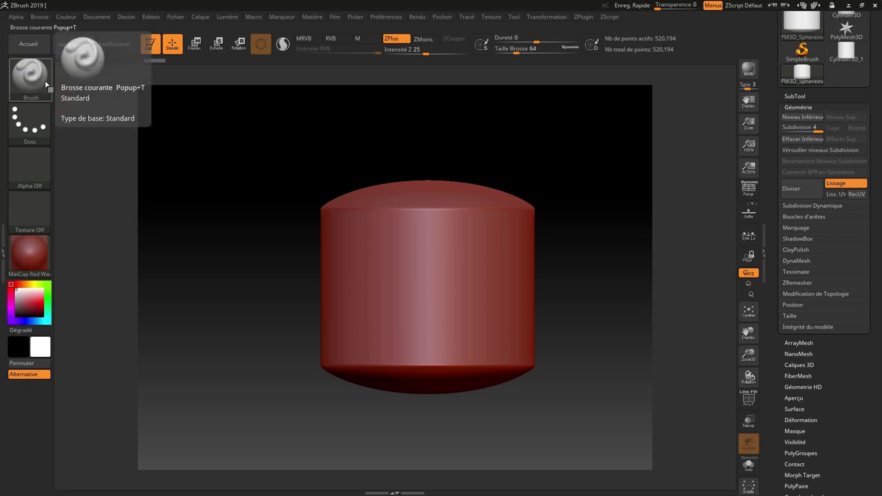
# - Select the TrimCurve brush and draw a first cut line across the cylinder's top
pyautogui.hotkey('ctrl', 'shift')
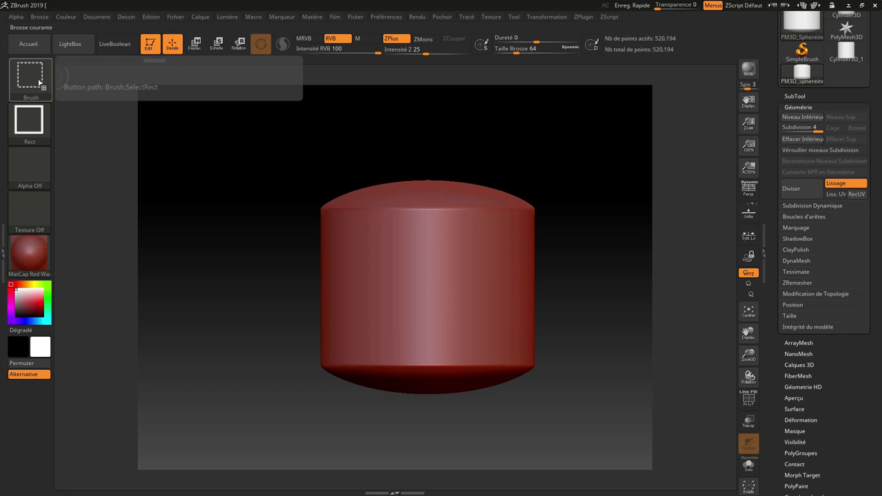
pyautogui.click(38, 82)
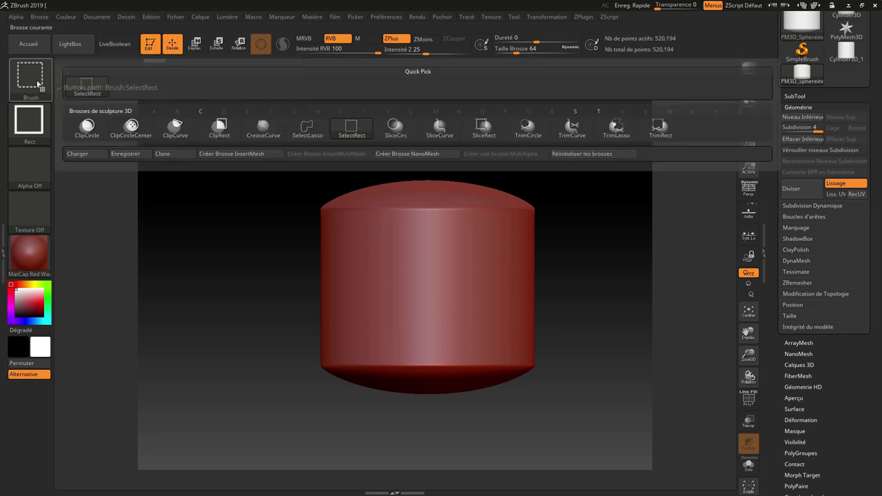
pyautogui.click(572, 128)
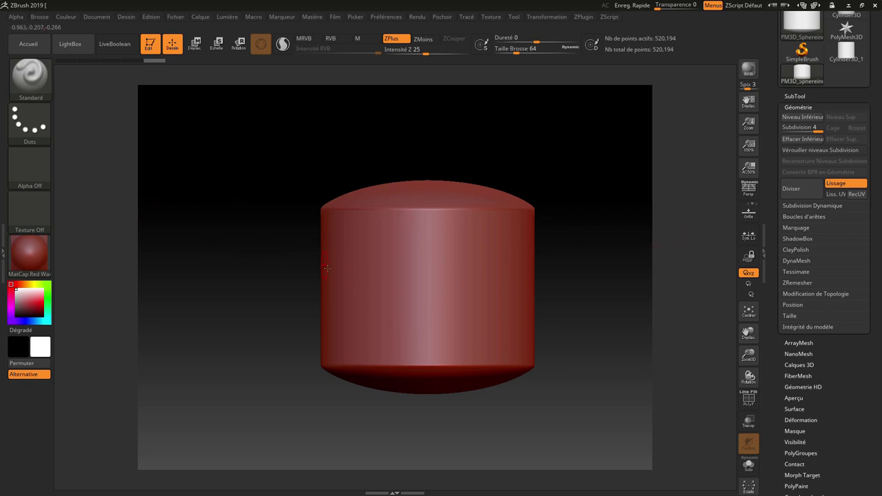
pyautogui.hotkey('ctrl', 'shift')
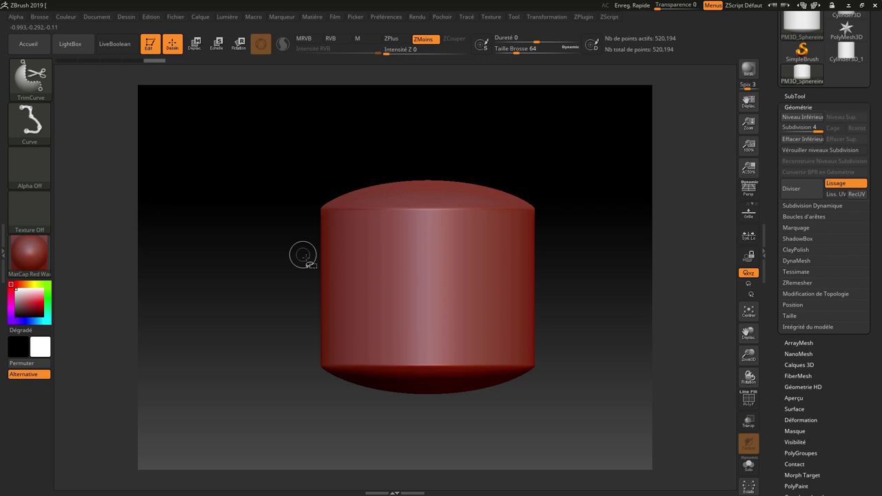
pyautogui.keyDown('ctrl'); pyautogui.keyDown('shift'); pyautogui.moveTo(297, 249); pyautogui.dragTo(613, 256); pyautogui.keyUp('shift'); pyautogui.keyUp('ctrl')
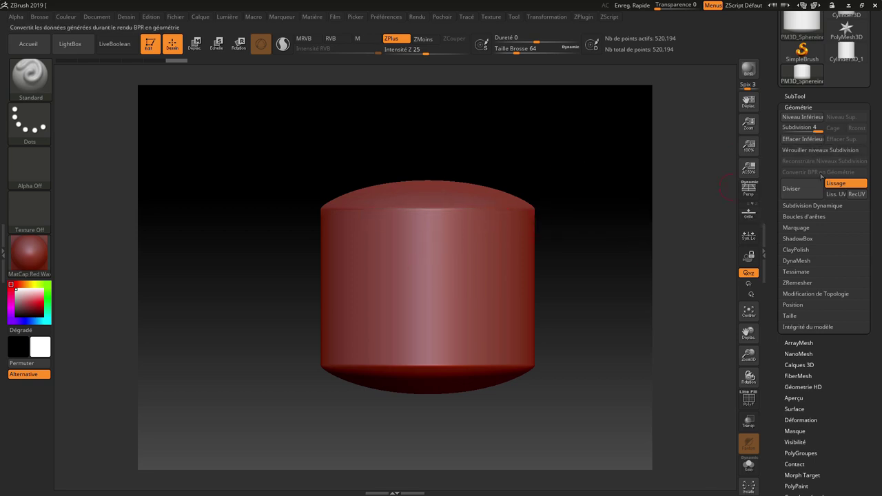
# - Delete the lower subdivision levels and slice the domed top off flat, leaving 388,032 points
pyautogui.click(799, 140)
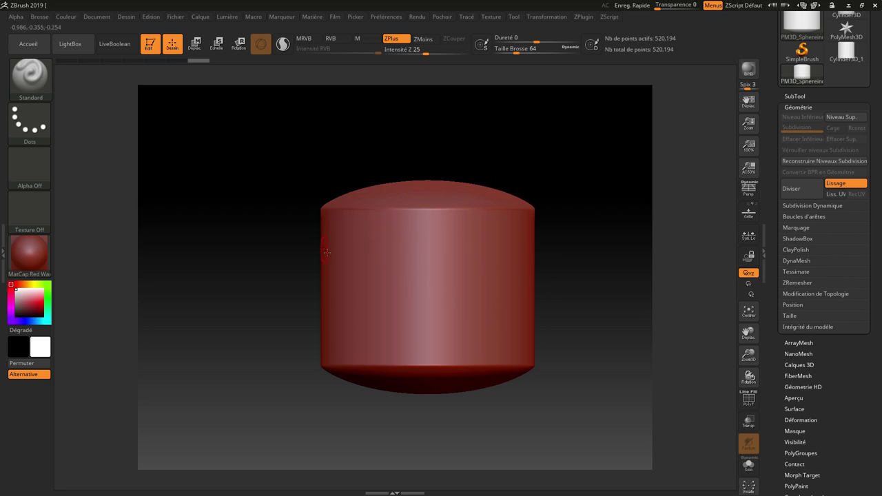
pyautogui.hotkey('ctrl', 'shift')
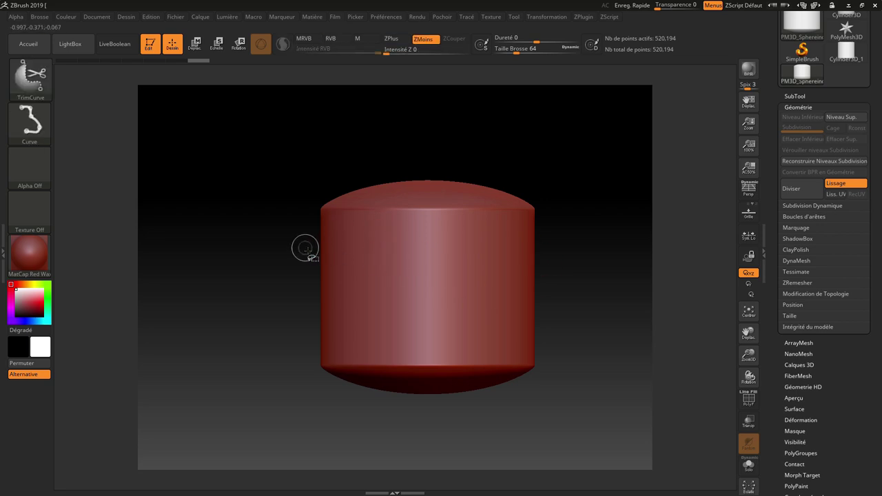
pyautogui.keyDown('ctrl'); pyautogui.keyDown('shift'); pyautogui.moveTo(363, 242); pyautogui.dragTo(621, 254); pyautogui.keyUp('shift'); pyautogui.keyUp('ctrl')
pyautogui.moveTo(448, 221)
pyautogui.mouseDown()
pyautogui.moveTo(535, 223)
pyautogui.moveTo(538, 154)
pyautogui.moveTo(553, 262)
pyautogui.moveTo(569, 289)
pyautogui.moveTo(587, 260)
pyautogui.mouseUp()
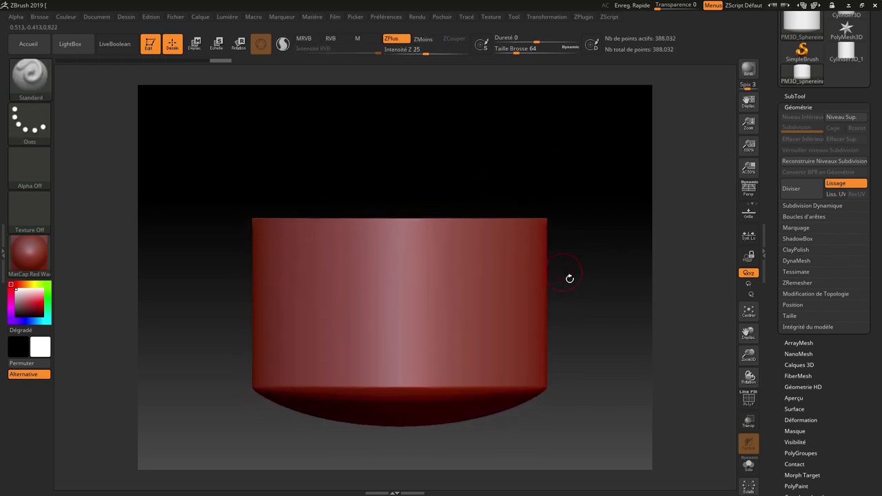
pyautogui.hotkey('ctrl', 'shift')
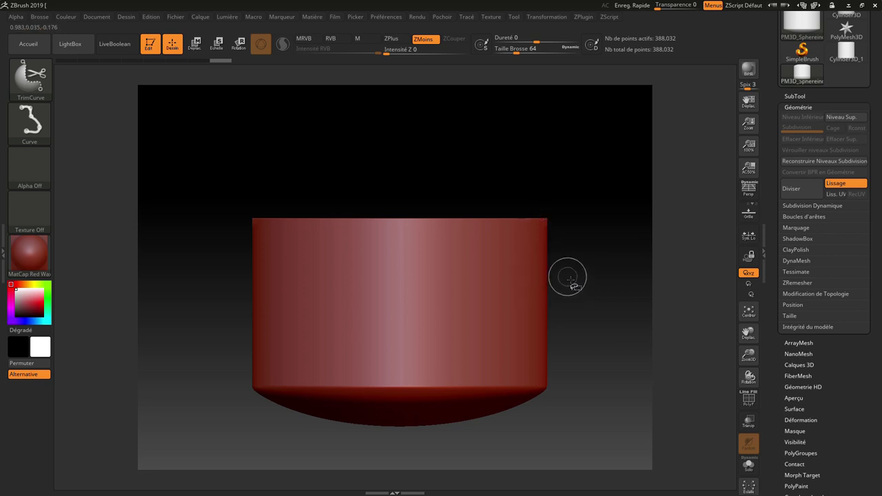
# - Trim off the bottom to leave a short 150,134-point band, then undo a trial gizmo stretch
pyautogui.keyDown('ctrl'); pyautogui.keyDown('shift'); pyautogui.moveTo(508, 281); pyautogui.dragTo(197, 280); pyautogui.keyUp('shift'); pyautogui.keyUp('ctrl')
pyautogui.moveTo(508, 158)
pyautogui.mouseDown()
pyautogui.moveTo(510, 169)
pyautogui.moveTo(518, 151)
pyautogui.mouseUp()
pyautogui.press('w')
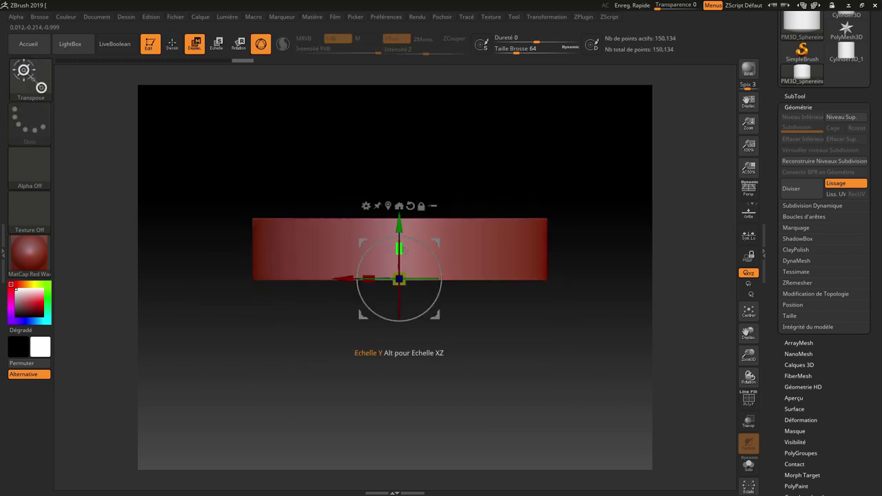
pyautogui.moveTo(403, 249); pyautogui.dragTo(437, 202)
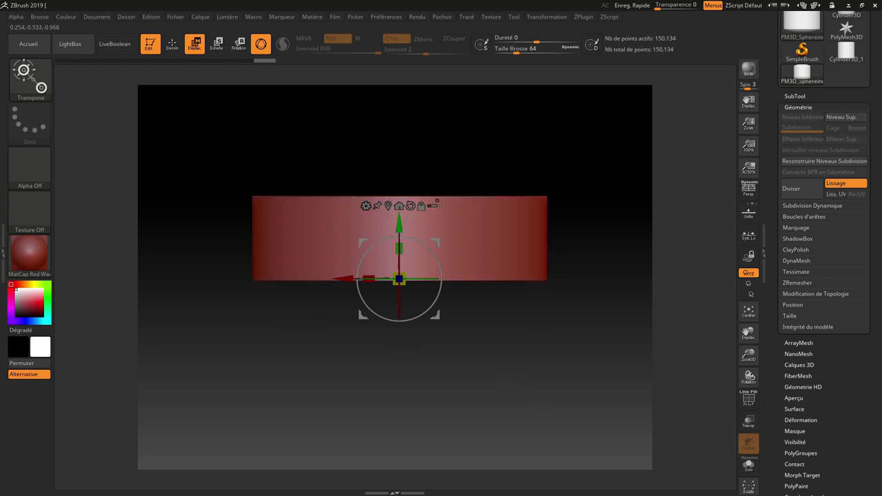
pyautogui.hotkey('ctrl', 'z')
pyautogui.hotkey('ctrl', 'z')
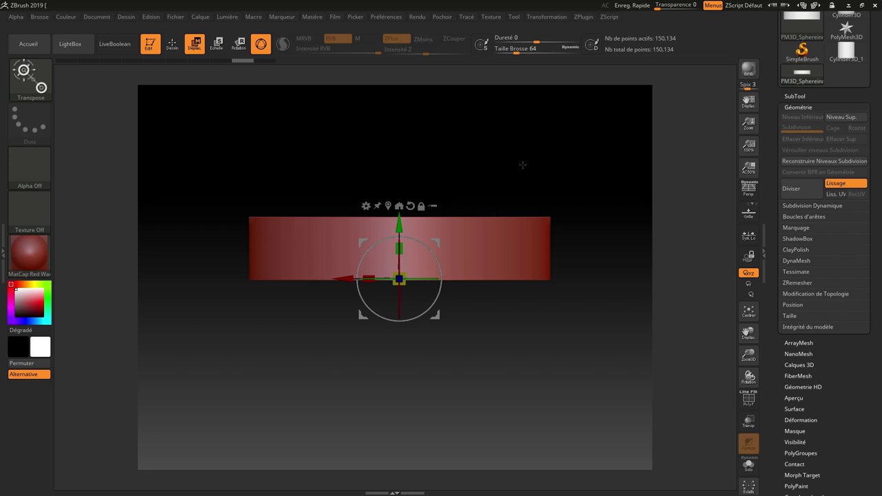
pyautogui.hotkey('ctrl', 'z')
pyautogui.hotkey('ctrl', 'z')
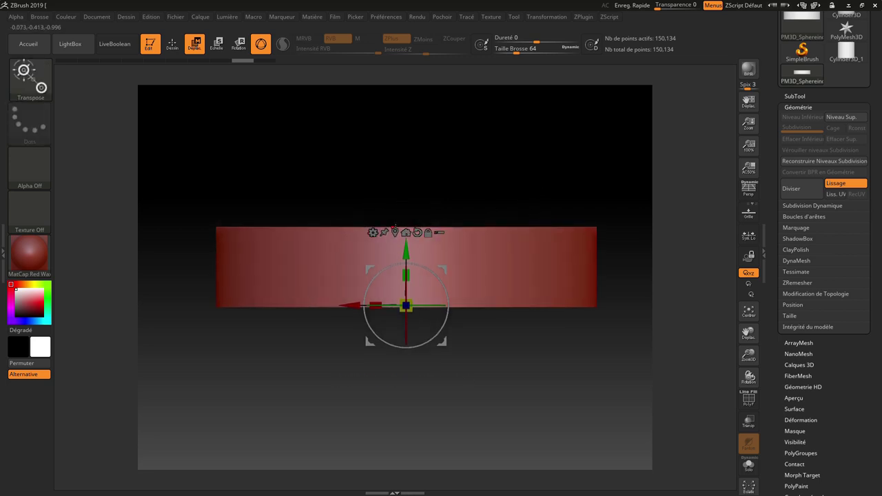
pyautogui.hotkey('ctrl', 'z')
pyautogui.hotkey('ctrl', 'z')
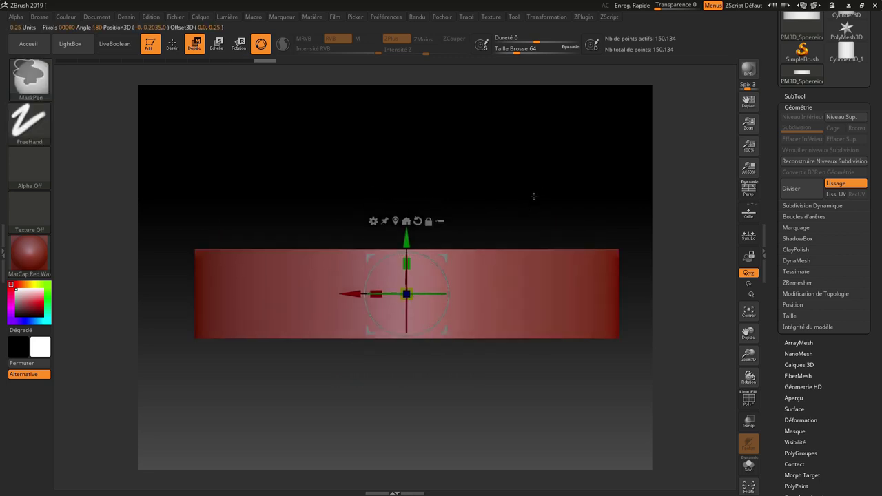
pyautogui.hotkey('ctrl', 'z')
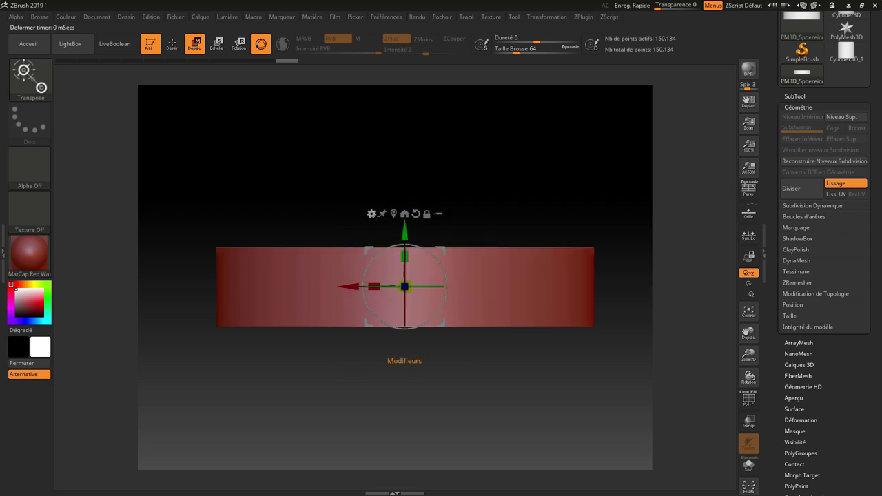
# - Wrap the band in a Deformer cage with one extra horizontal Y division
pyautogui.click(377, 216)
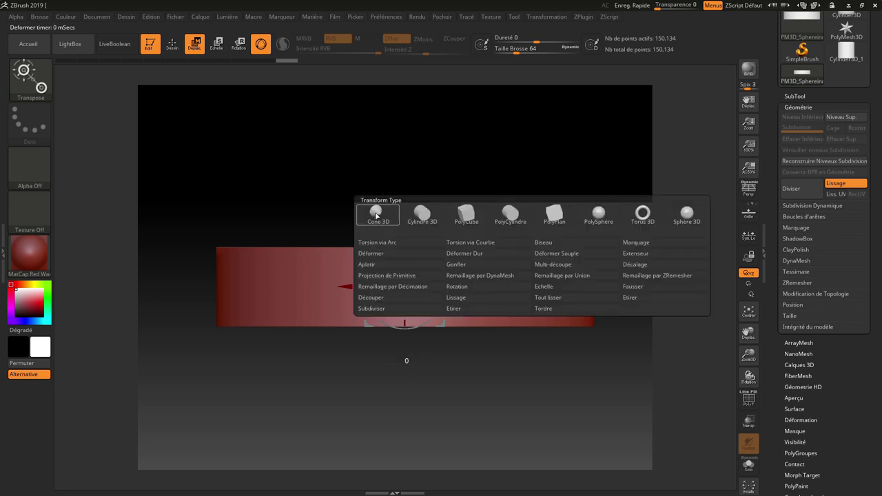
pyautogui.click(377, 255)
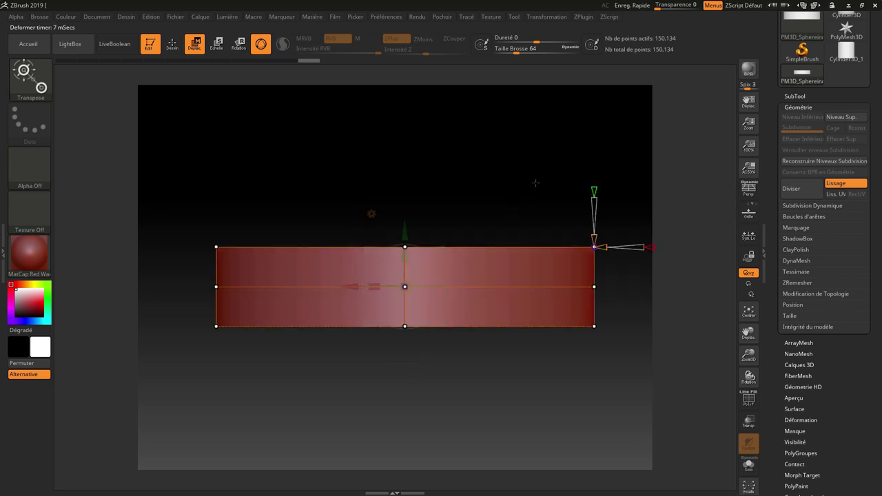
pyautogui.click(599, 237)
pyautogui.moveTo(603, 232); pyautogui.dragTo(598, 251)
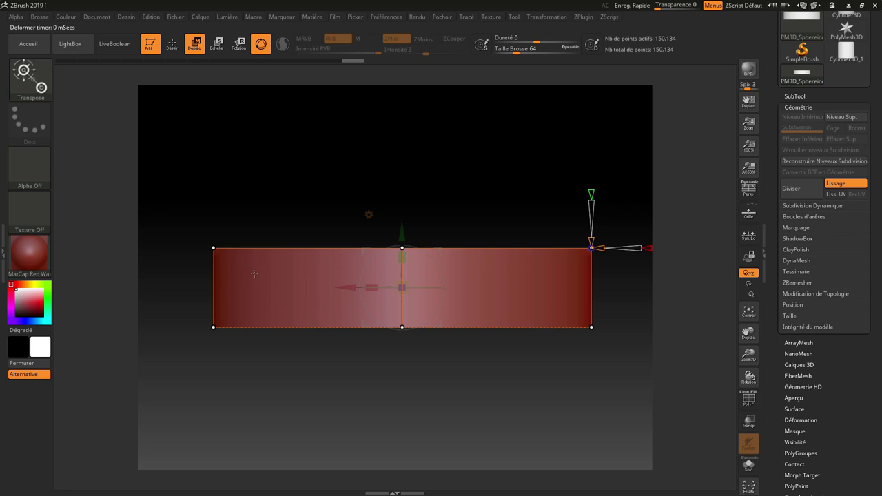
# - Scale the band's top edge to 0.85 into a trapezoid and exit the deformer
pyautogui.press('ctrl')
pyautogui.keyDown('ctrl'); pyautogui.moveTo(198, 206); pyautogui.dragTo(650, 266); pyautogui.keyUp('ctrl')
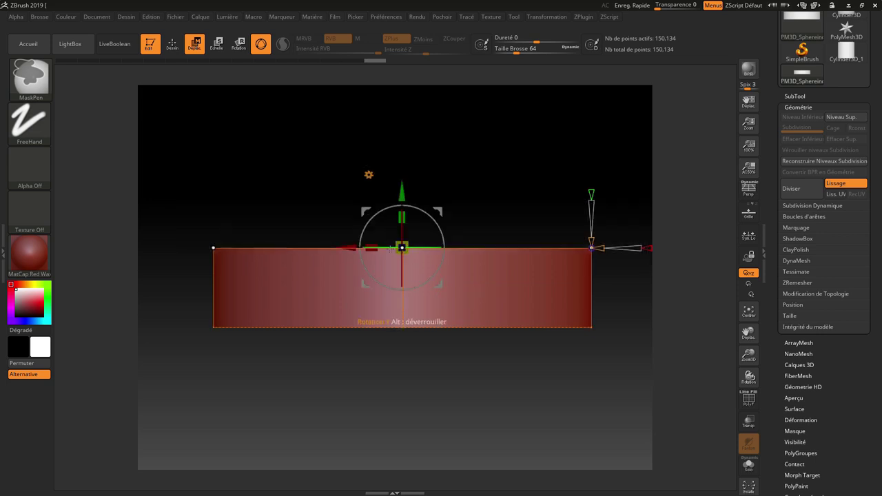
pyautogui.moveTo(410, 244); pyautogui.dragTo(512, 190)
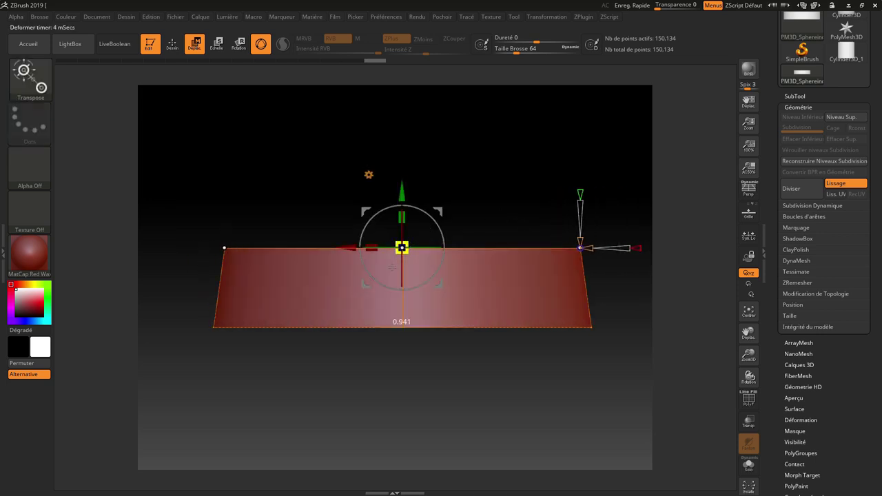
pyautogui.hotkey('ctrl', 'z')
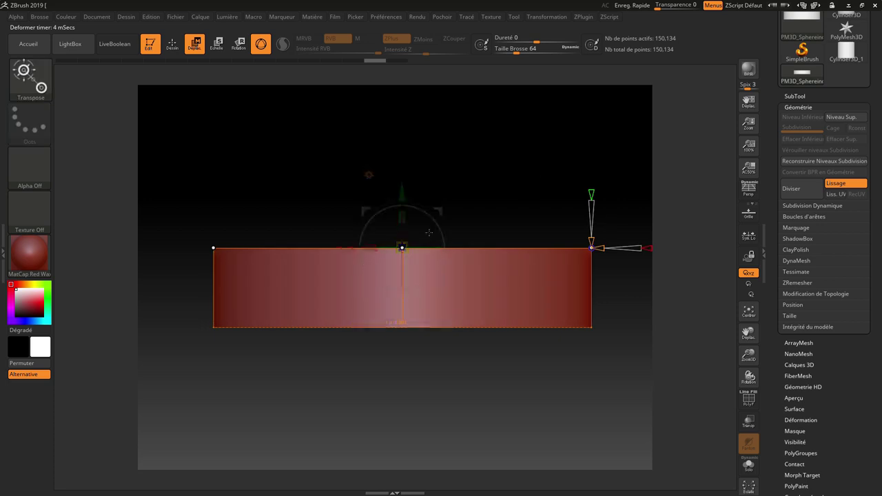
pyautogui.keyDown('shift'); pyautogui.moveTo(507, 194); pyautogui.dragTo(508, 188); pyautogui.keyUp('shift')
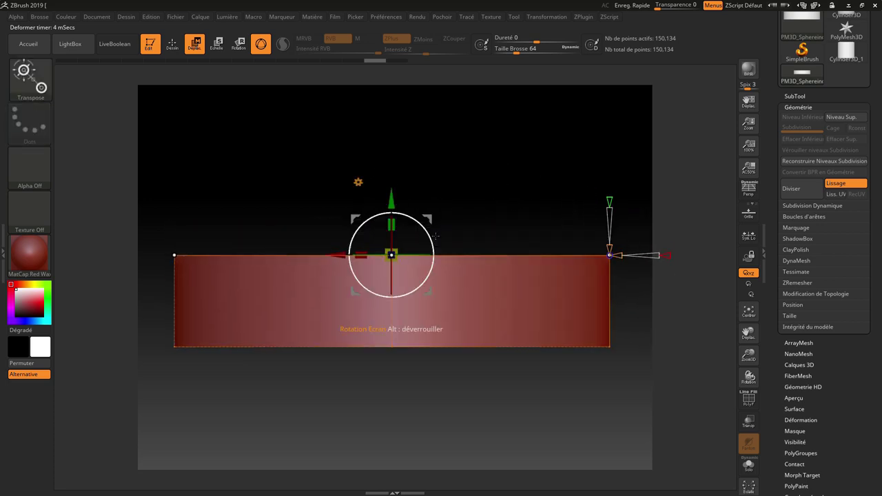
pyautogui.moveTo(391, 255); pyautogui.dragTo(394, 277)
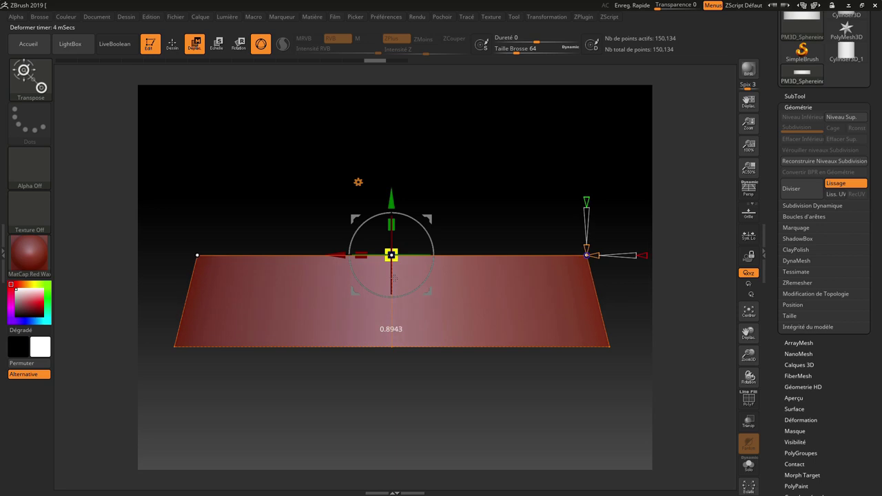
pyautogui.moveTo(394, 277)
pyautogui.mouseDown()
pyautogui.moveTo(360, 288)
pyautogui.moveTo(383, 283)
pyautogui.mouseUp()
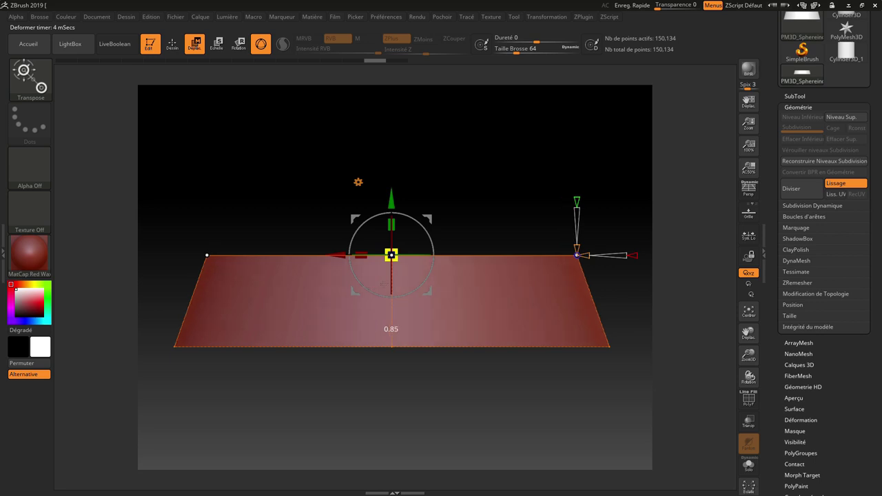
pyautogui.press('y')
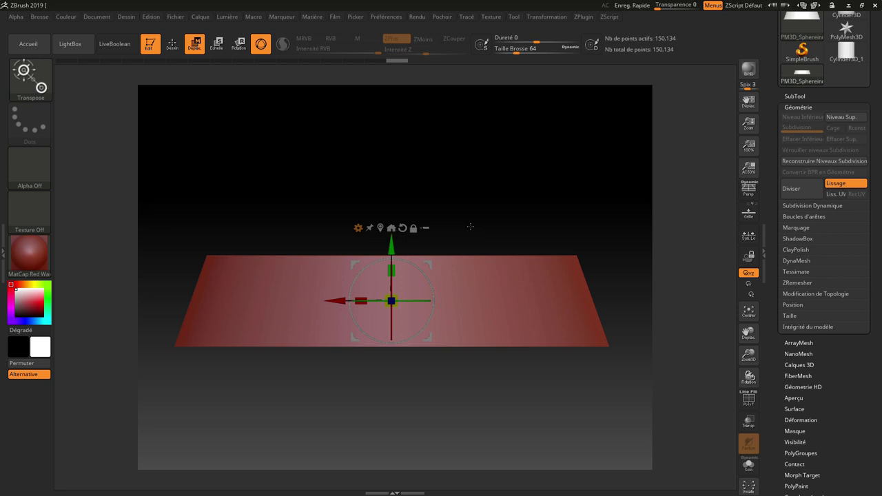
# - Mask a horizontal middle strip of the trapezoid with MaskRect, leaving top and bottom strips free
pyautogui.click(173, 43)
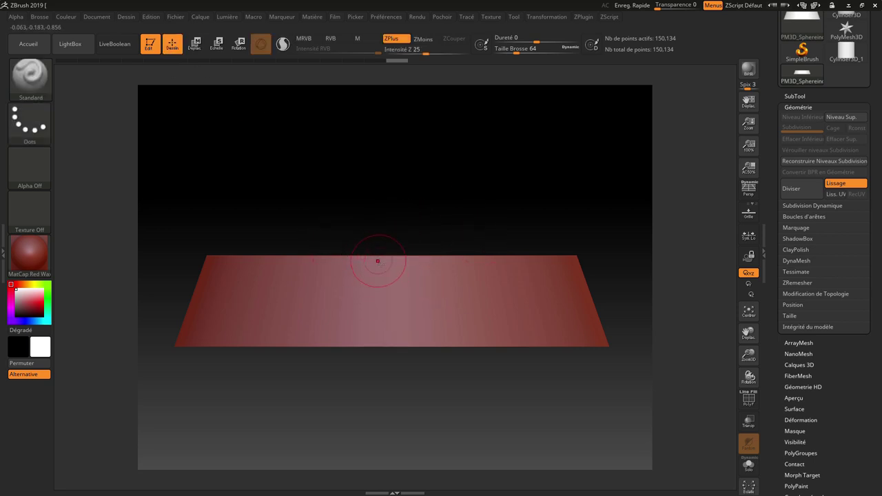
pyautogui.keyDown('ctrl'); pyautogui.moveTo(624, 272); pyautogui.dragTo(167, 337); pyautogui.keyUp('ctrl')
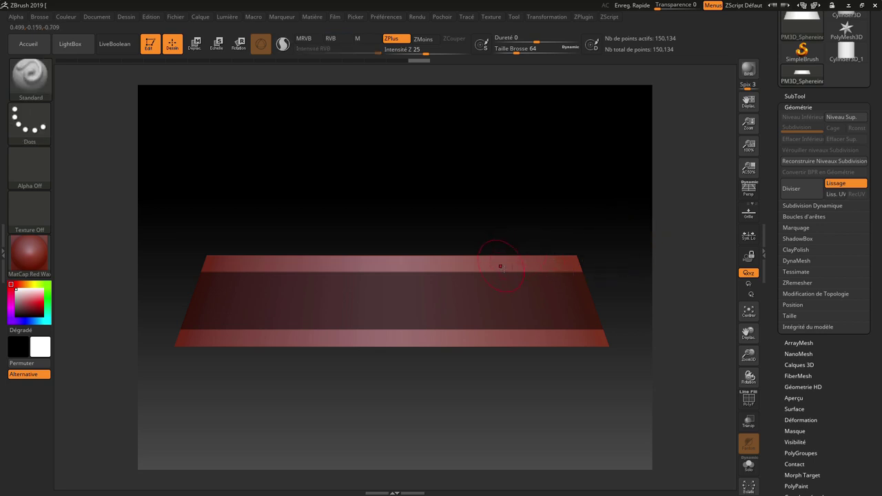
pyautogui.keyDown('ctrl'); pyautogui.moveTo(625, 228); pyautogui.dragTo(152, 279); pyautogui.keyUp('ctrl')
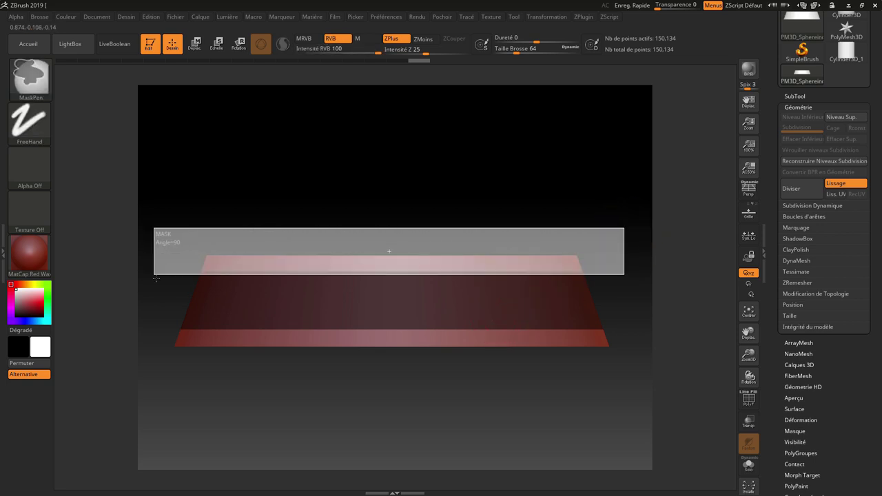
pyautogui.moveTo(648, 306)
pyautogui.keyDown('ctrl'); pyautogui.mouseDown()
pyautogui.moveTo(624, 313)
pyautogui.moveTo(168, 274)
pyautogui.mouseUp(); pyautogui.keyUp('ctrl')
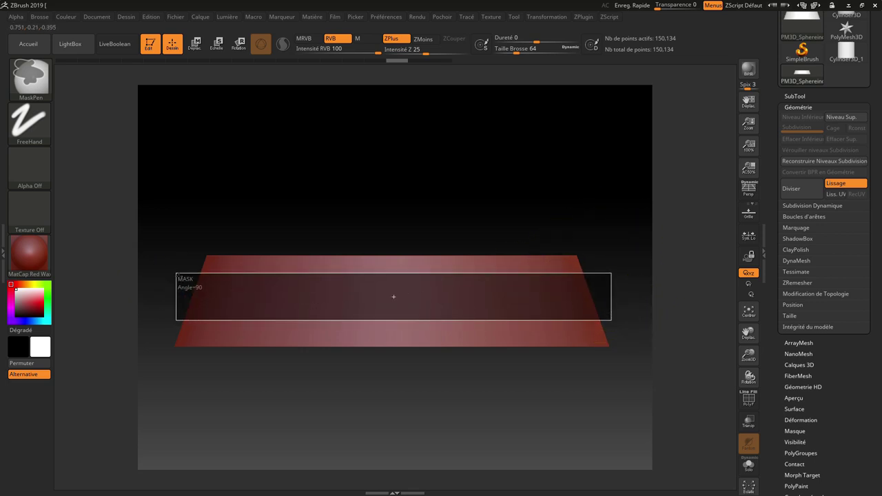
pyautogui.keyDown('ctrl'); pyautogui.moveTo(168, 274); pyautogui.dragTo(158, 276); pyautogui.keyUp('ctrl')
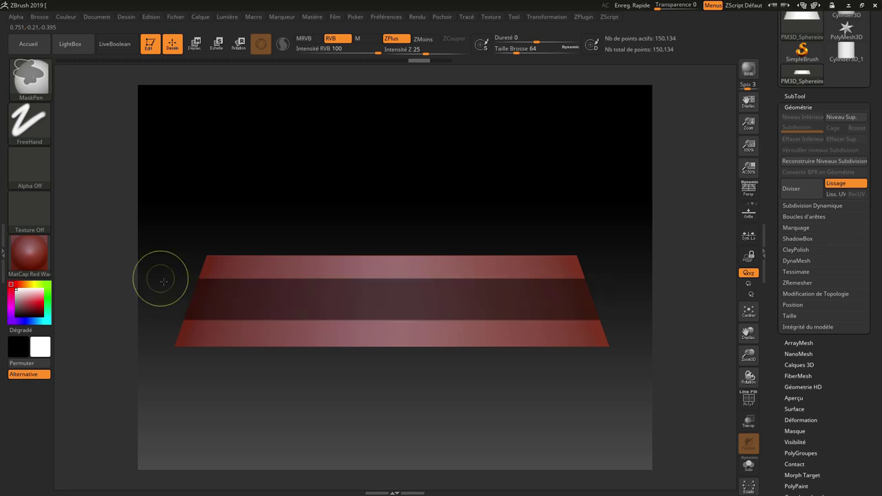
pyautogui.moveTo(467, 197)
pyautogui.mouseDown()
pyautogui.moveTo(448, 213)
pyautogui.moveTo(472, 213)
pyautogui.moveTo(432, 211)
pyautogui.mouseUp()
pyautogui.press('w')
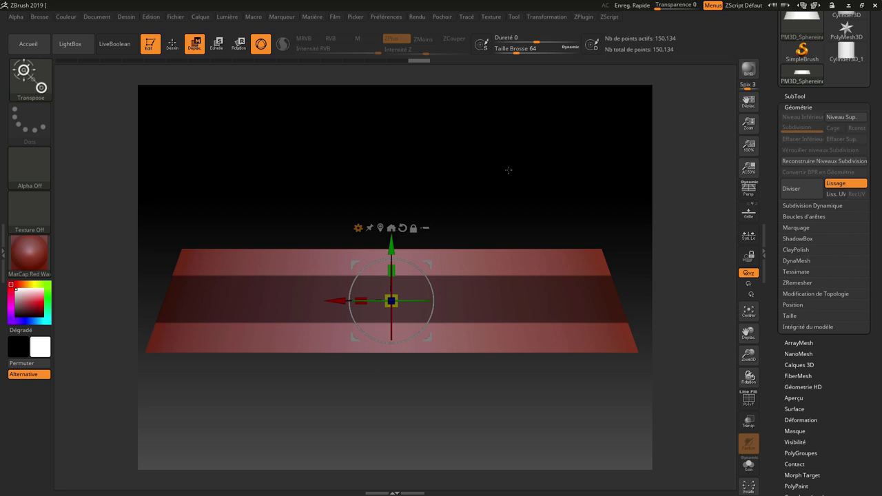
# - Invert the mask and squash the middle band almost flat with the gizmo's Y scale
pyautogui.press('ctrl')
pyautogui.keyDown('ctrl'); pyautogui.click(570, 156); pyautogui.keyUp('ctrl')
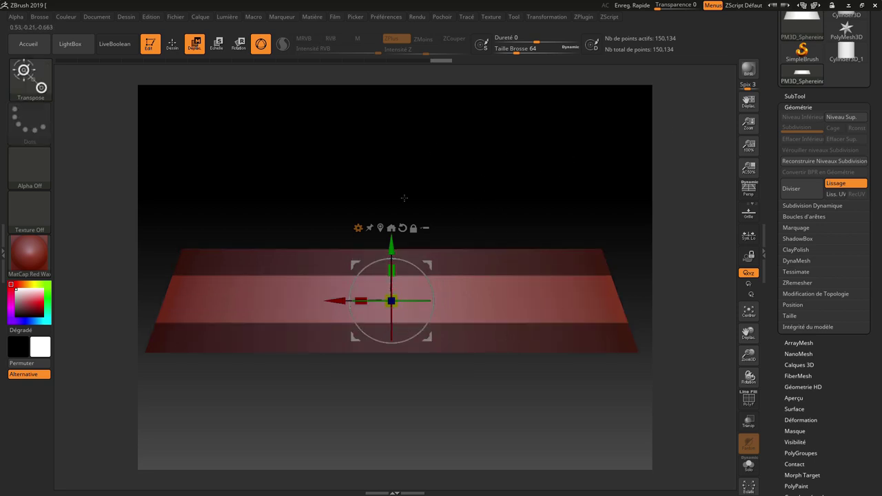
pyautogui.click(380, 227)
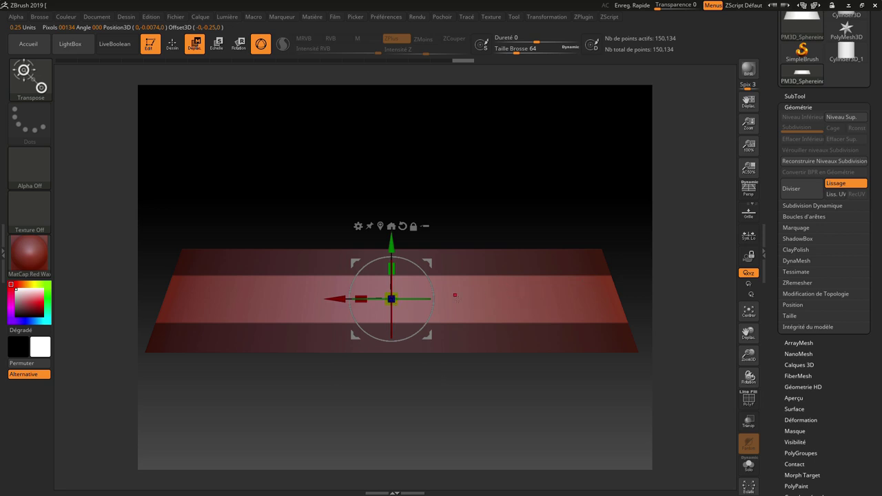
pyautogui.moveTo(391, 298); pyautogui.dragTo(401, 303)
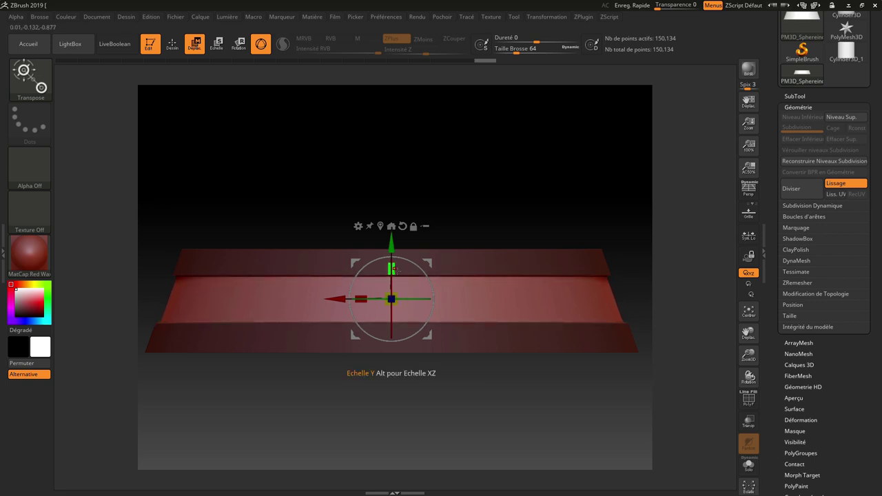
pyautogui.moveTo(397, 271); pyautogui.dragTo(398, 288)
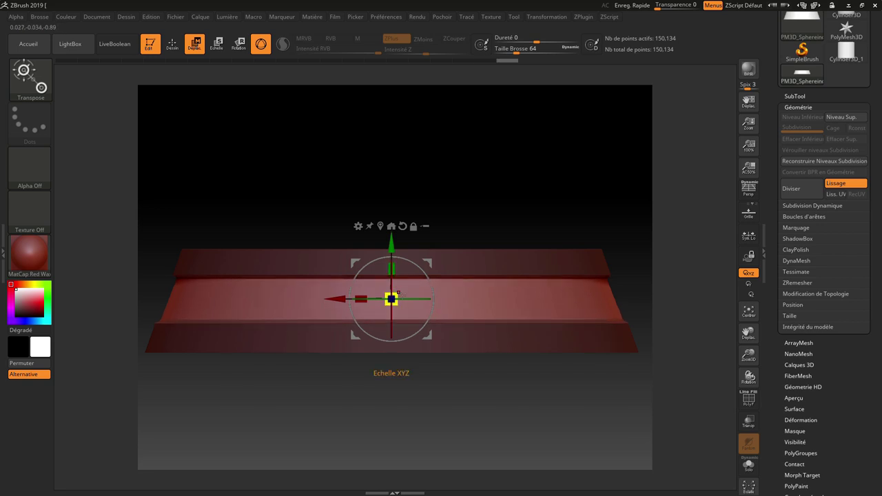
pyautogui.moveTo(402, 293); pyautogui.dragTo(397, 257)
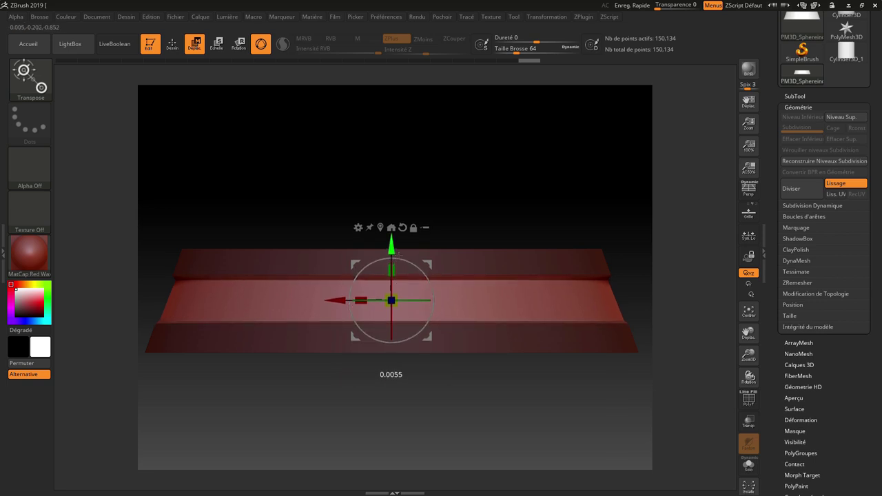
pyautogui.press('q')
pyautogui.moveTo(443, 215)
pyautogui.mouseDown()
pyautogui.moveTo(511, 181)
pyautogui.moveTo(496, 177)
pyautogui.moveTo(514, 159)
pyautogui.moveTo(428, 159)
pyautogui.moveTo(448, 169)
pyautogui.moveTo(478, 171)
pyautogui.moveTo(443, 144)
pyautogui.moveTo(433, 205)
pyautogui.moveTo(409, 197)
pyautogui.moveTo(508, 197)
pyautogui.moveTo(476, 181)
pyautogui.moveTo(573, 209)
pyautogui.moveTo(506, 211)
pyautogui.moveTo(501, 190)
pyautogui.mouseUp()
# - Return to Draw mode and insert a Sphere3D mesh as second subtool PM3D_Sphere3D1
pyautogui.press('w')
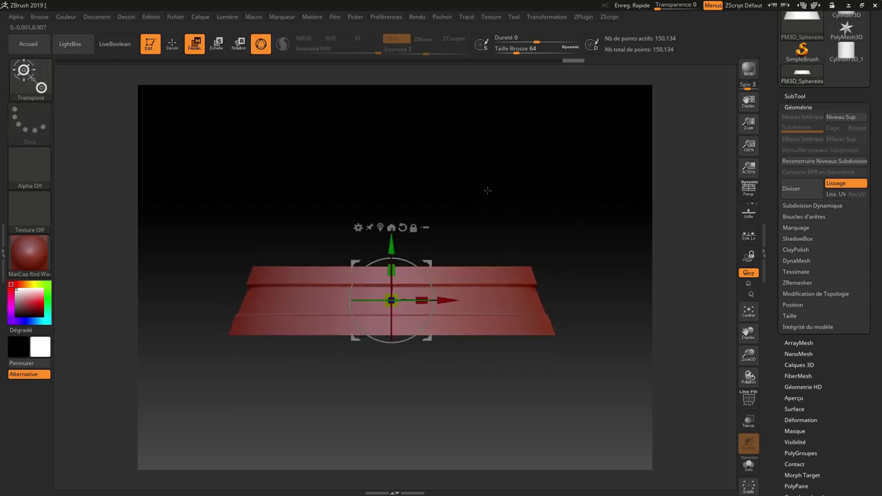
pyautogui.scroll(3, 824, 206)
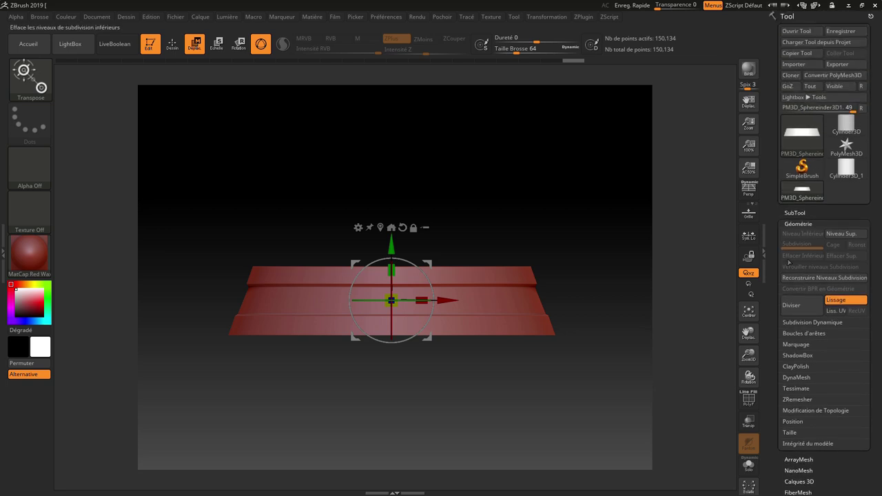
pyautogui.press('q')
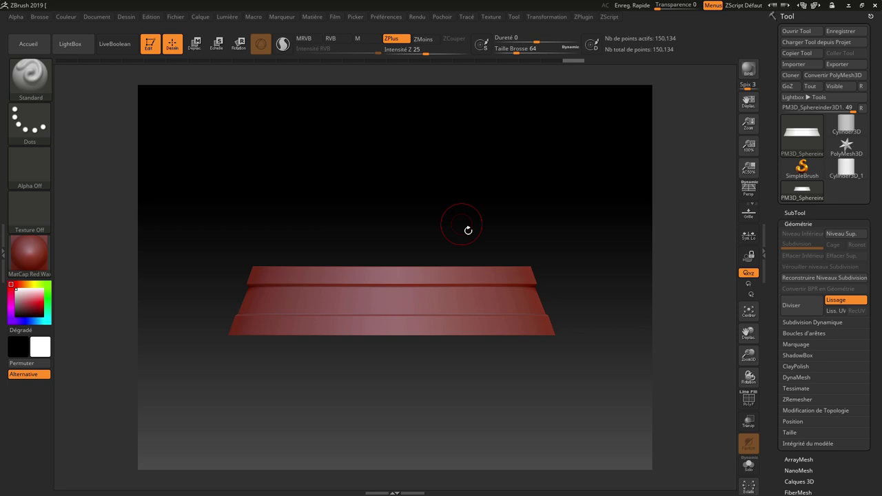
pyautogui.click(795, 213)
pyautogui.scroll(-3, 827, 290)
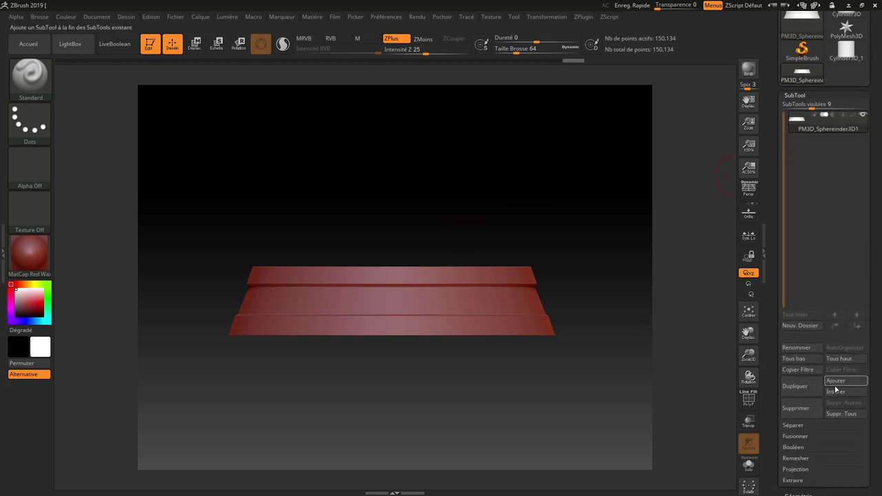
pyautogui.click(836, 390)
pyautogui.click(484, 365)
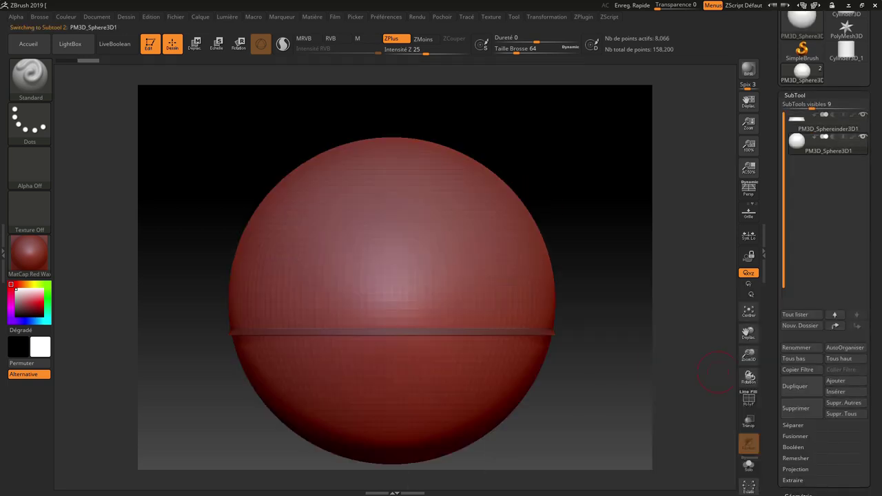
pyautogui.scroll(3, 820, 103)
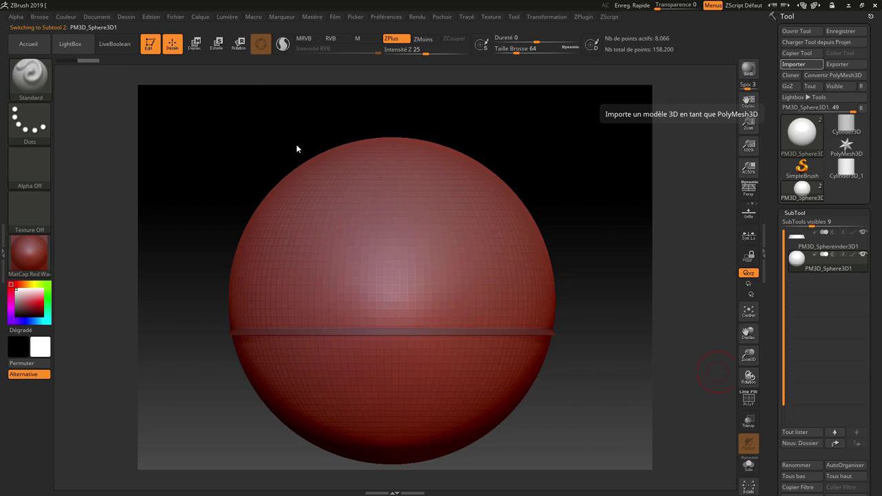
# - Remove the gizmo from the slab and turn the view to face the imported logo
pyautogui.press('w')
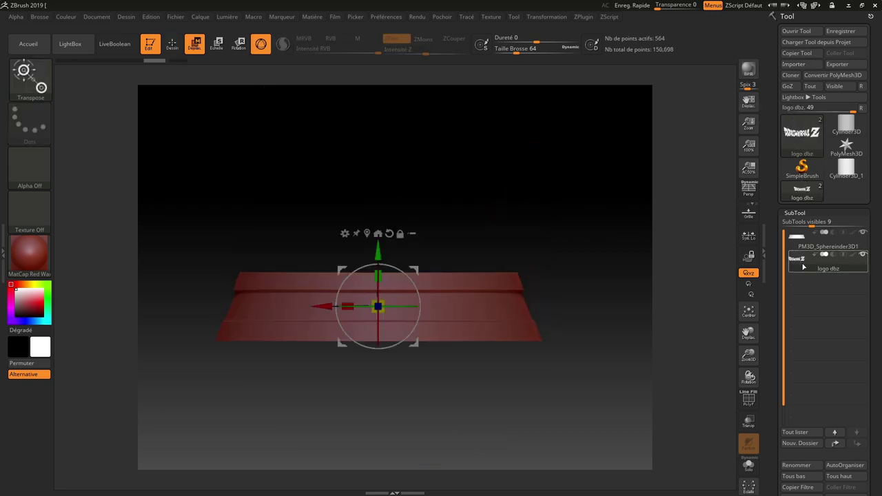
pyautogui.click(799, 261)
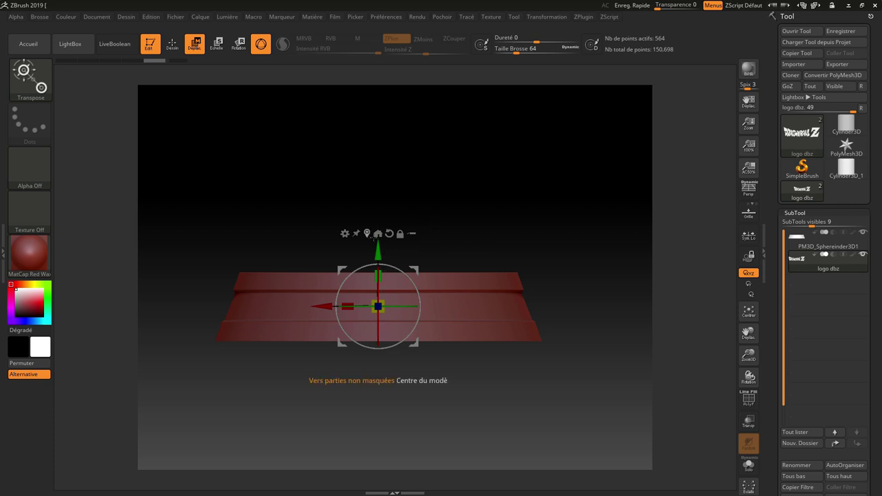
pyautogui.press('y')
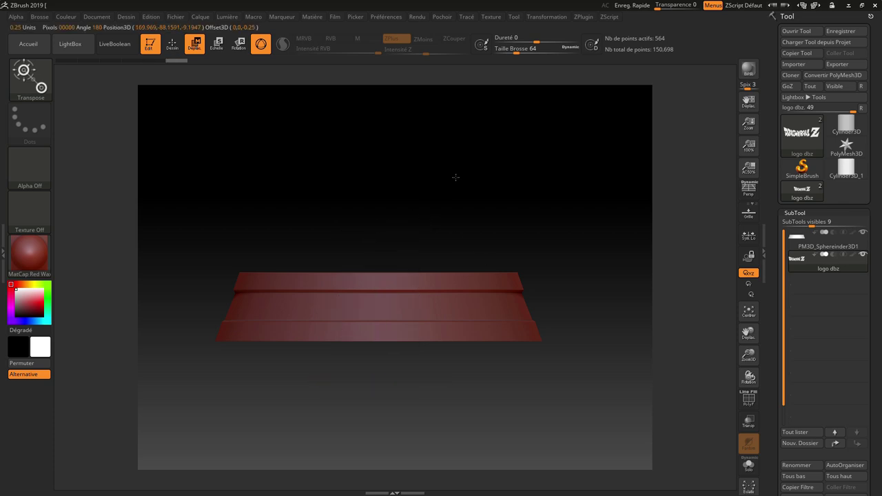
pyautogui.keyDown('shift'); pyautogui.moveTo(456, 173); pyautogui.dragTo(476, 200); pyautogui.keyUp('shift')
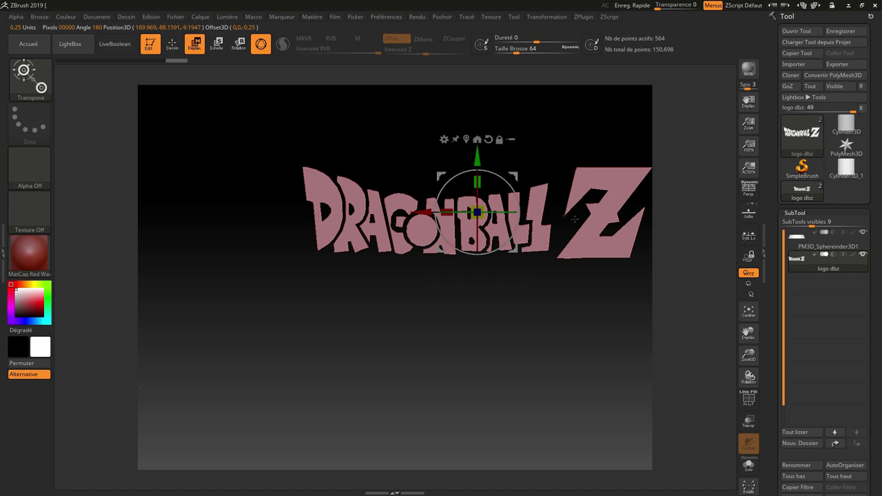
pyautogui.keyDown('alt'); pyautogui.moveTo(575, 219); pyautogui.dragTo(548, 252); pyautogui.keyUp('alt')
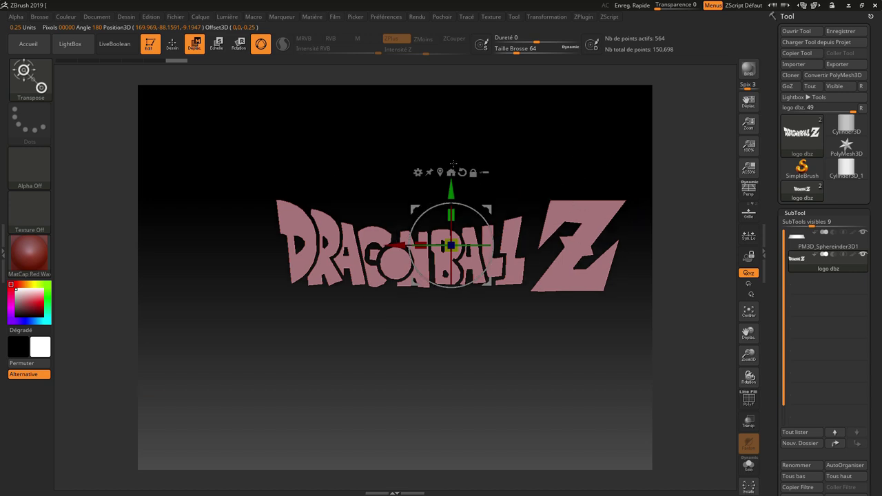
pyautogui.keyDown('alt'); pyautogui.moveTo(450, 152); pyautogui.dragTo(112, 327); pyautogui.keyUp('alt')
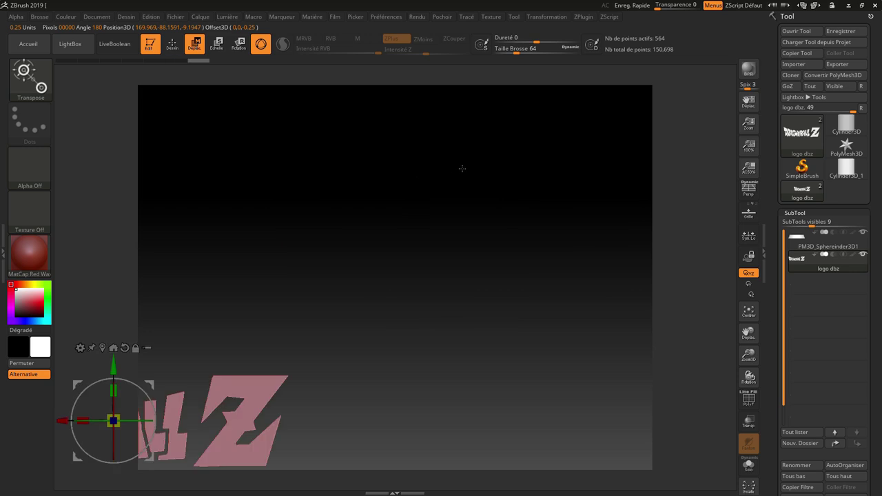
pyautogui.press('f')
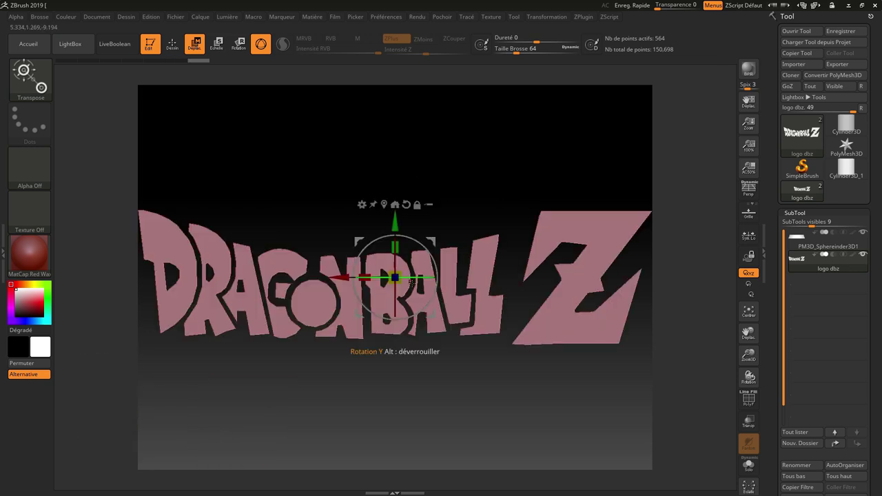
# - Scale the Dragon Ball Z logo down and narrow its letters to fit across the band
pyautogui.moveTo(394, 278)
pyautogui.mouseDown()
pyautogui.moveTo(389, 296)
pyautogui.moveTo(394, 282)
pyautogui.mouseUp()
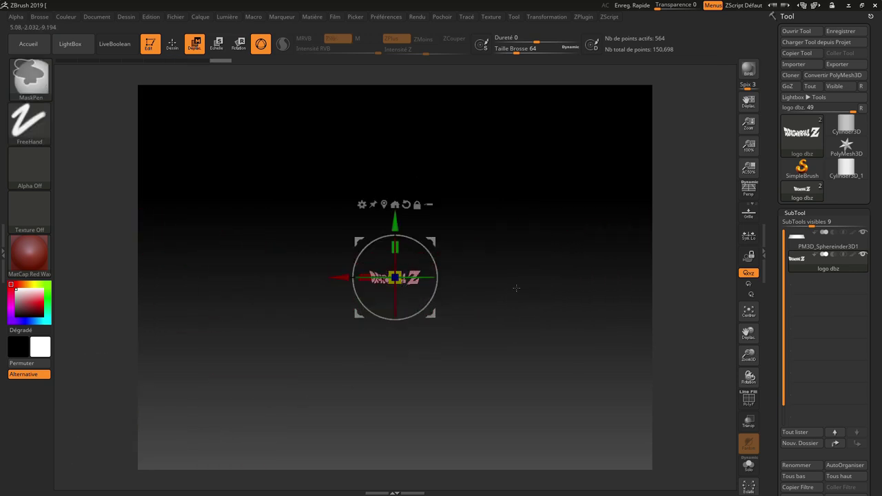
pyautogui.hotkey('ctrl', 'z')
pyautogui.hotkey('ctrl', 'z')
pyautogui.moveTo(532, 384)
pyautogui.keyDown('ctrl'); pyautogui.mouseDown(button='right')
pyautogui.moveTo(482, 317)
pyautogui.moveTo(527, 238)
pyautogui.moveTo(512, 161)
pyautogui.mouseUp(button='right'); pyautogui.keyUp('ctrl')
pyautogui.moveTo(400, 281); pyautogui.dragTo(399, 303)
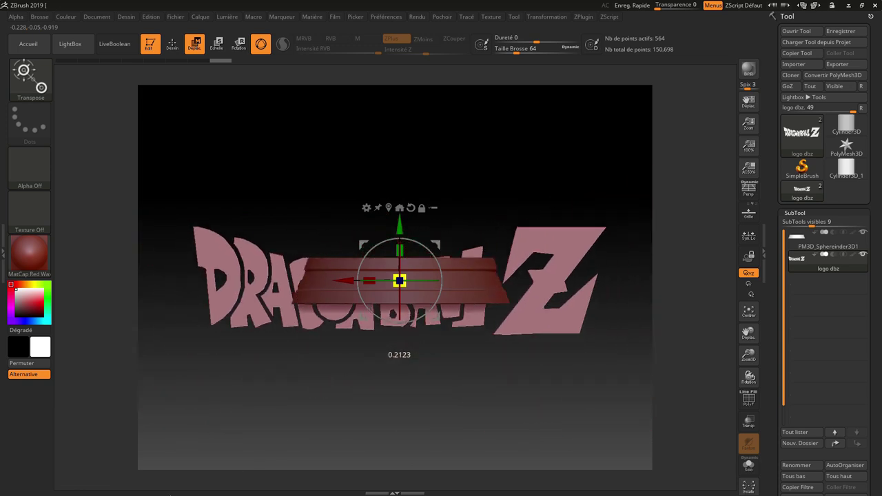
pyautogui.moveTo(435, 386); pyautogui.dragTo(443, 428)
pyautogui.moveTo(399, 280); pyautogui.dragTo(531, 281)
pyautogui.moveTo(605, 256)
pyautogui.mouseDown(button='right')
pyautogui.moveTo(553, 125)
pyautogui.moveTo(475, 124)
pyautogui.moveTo(446, 256)
pyautogui.mouseUp(button='right')
pyautogui.keyDown('alt'); pyautogui.moveTo(445, 256); pyautogui.dragTo(454, 332); pyautogui.keyUp('alt')
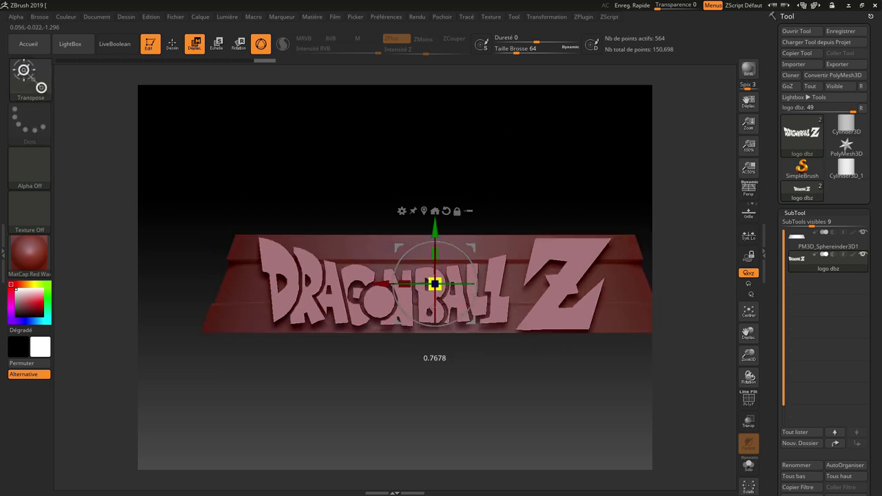
pyautogui.moveTo(454, 332)
pyautogui.mouseDown(button='right')
pyautogui.moveTo(496, 226)
pyautogui.moveTo(526, 221)
pyautogui.moveTo(479, 185)
pyautogui.moveTo(501, 185)
pyautogui.moveTo(516, 151)
pyautogui.mouseUp(button='right')
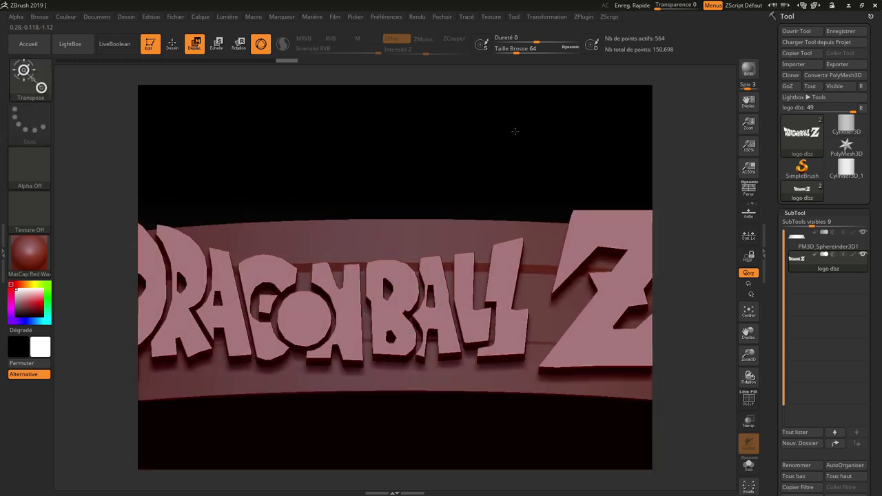
# - Hide the red band subtool and inspect the logo's sparse triangle mesh with Shift+F polyframe
pyautogui.click(863, 233)
pyautogui.moveTo(514, 154)
pyautogui.mouseDown(button='right')
pyautogui.moveTo(547, 139)
pyautogui.moveTo(507, 144)
pyautogui.moveTo(512, 151)
pyautogui.mouseUp(button='right')
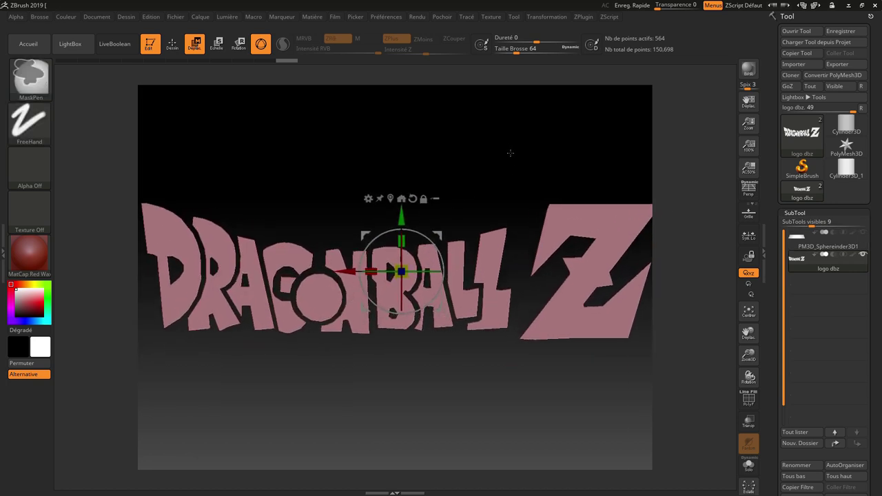
pyautogui.press('q')
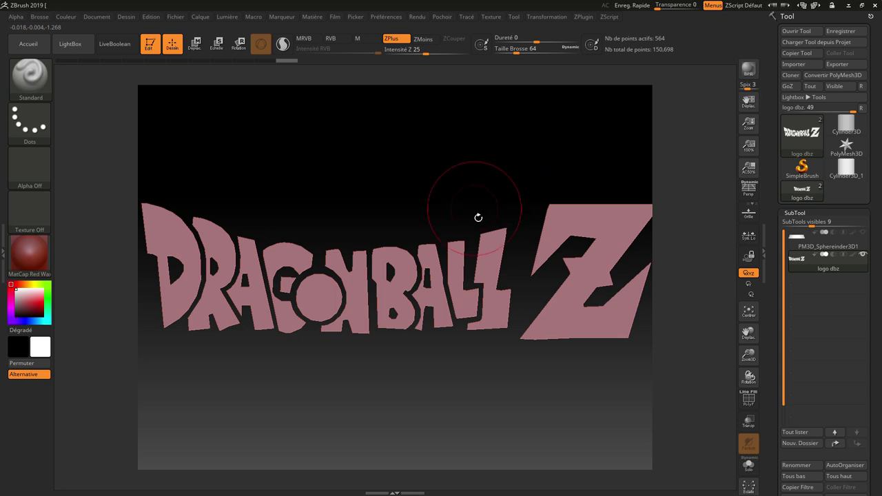
pyautogui.hotkey('shift', 'f')
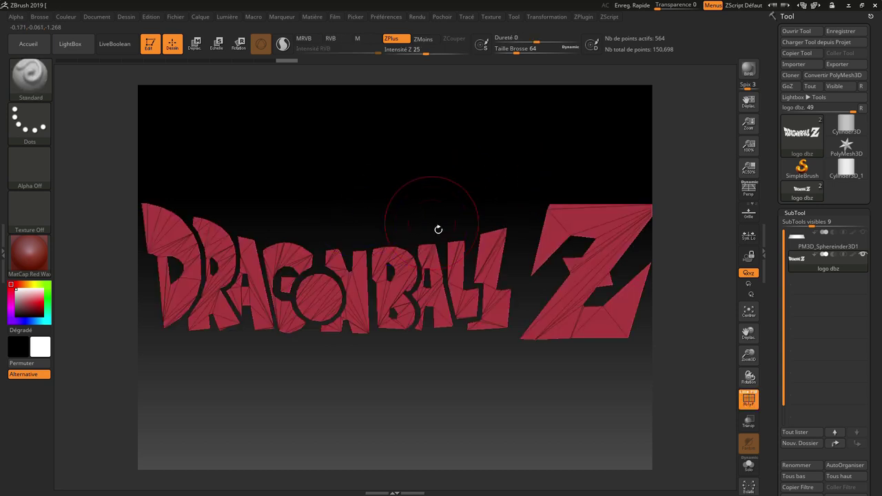
pyautogui.moveTo(437, 230)
pyautogui.mouseDown(button='right')
pyautogui.moveTo(397, 261)
pyautogui.moveTo(429, 218)
pyautogui.mouseUp(button='right')
pyautogui.moveTo(461, 218)
pyautogui.mouseDown()
pyautogui.moveTo(482, 169)
pyautogui.moveTo(513, 258)
pyautogui.mouseUp()
pyautogui.moveTo(442, 271)
pyautogui.mouseDown()
pyautogui.moveTo(496, 208)
pyautogui.moveTo(437, 207)
pyautogui.mouseUp()
pyautogui.hotkey('shift', 'f')
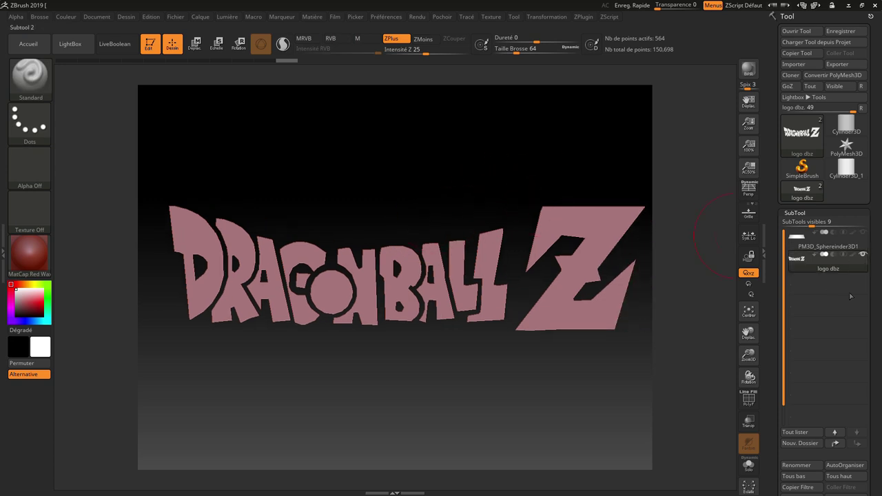
pyautogui.moveTo(850, 296); pyautogui.dragTo(707, 165)
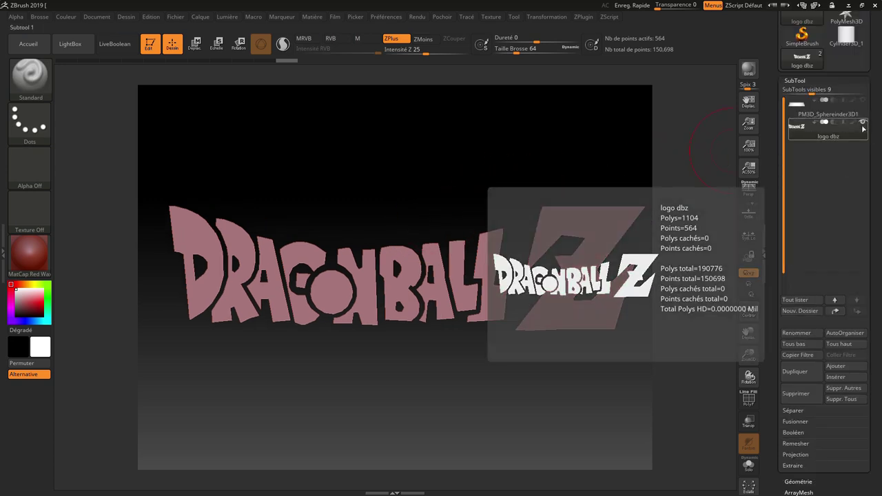
# - Duplicate the logo as subtool dbz1 and DynaMesh it at resolution 1160
pyautogui.click(802, 381)
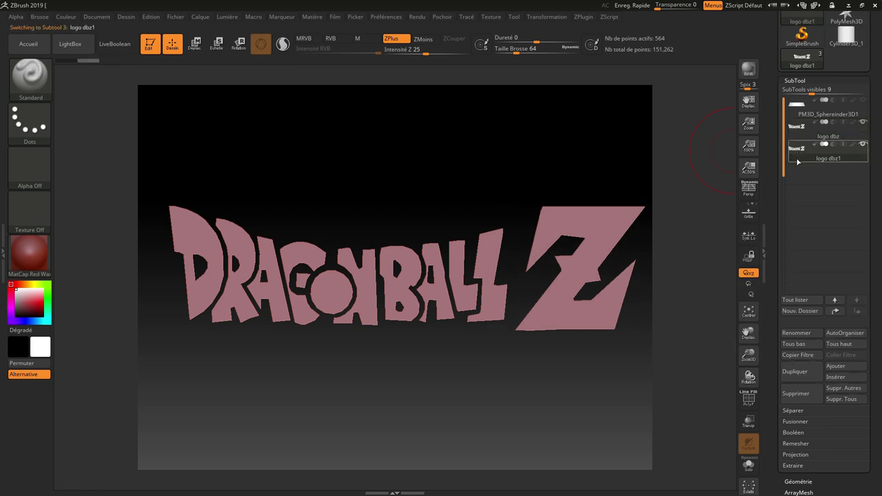
pyautogui.scroll(1, 827, 134)
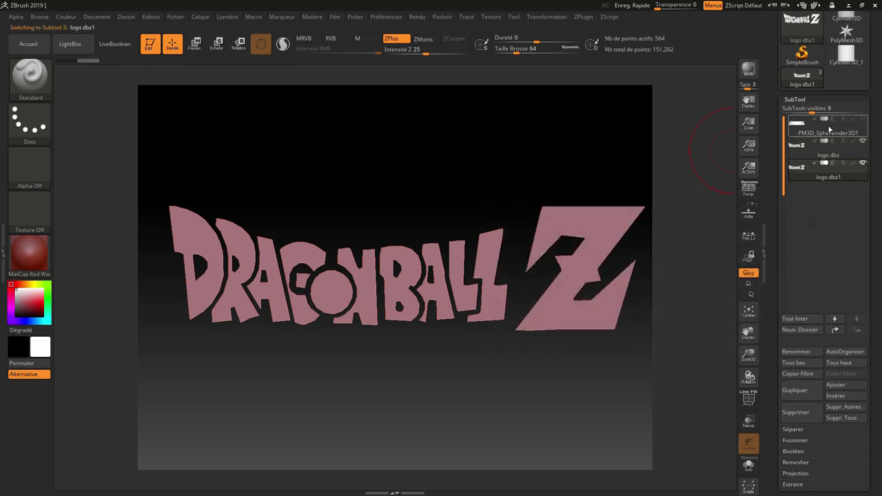
pyautogui.click(796, 100)
pyautogui.click(799, 111)
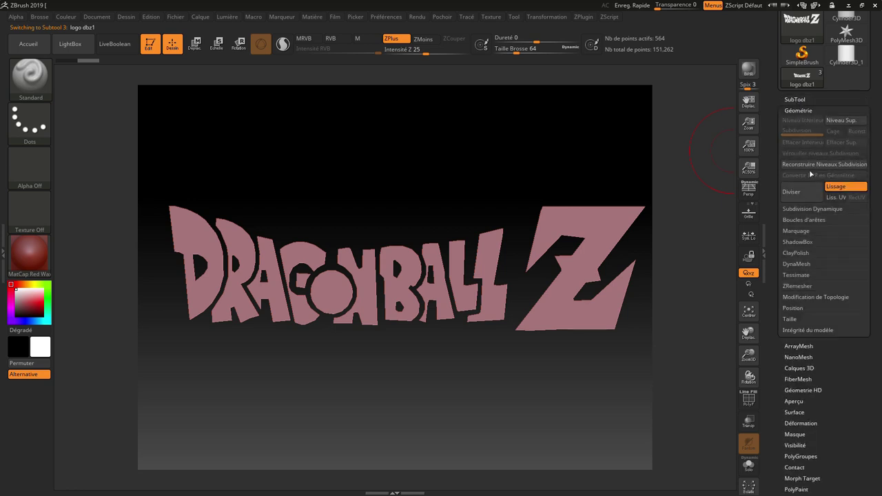
pyautogui.click(796, 265)
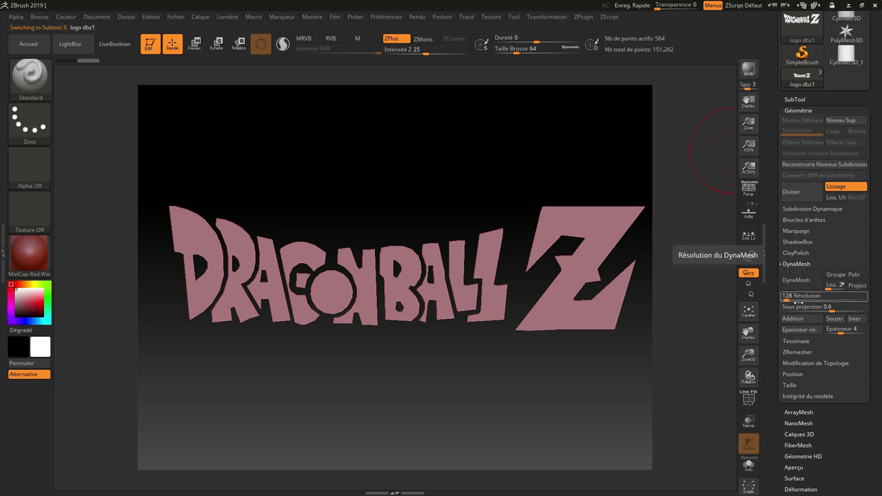
pyautogui.click(796, 281)
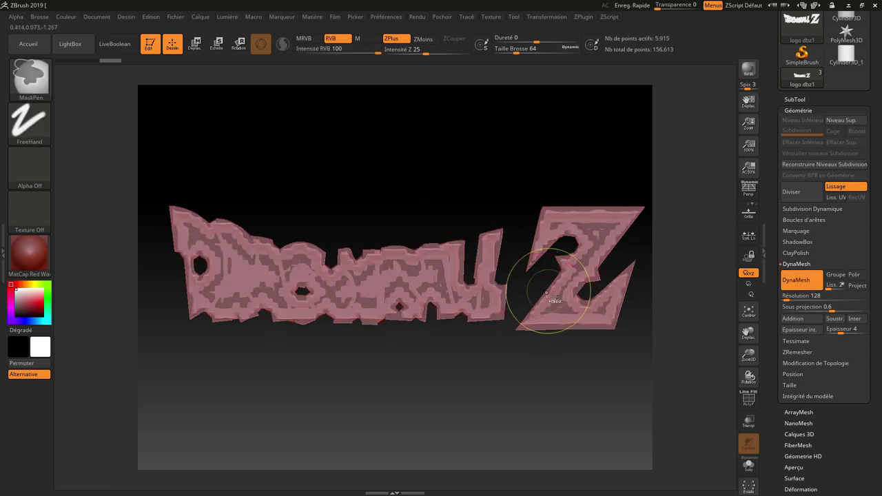
pyautogui.hotkey('ctrl', 'z')
pyautogui.moveTo(799, 302); pyautogui.dragTo(808, 301)
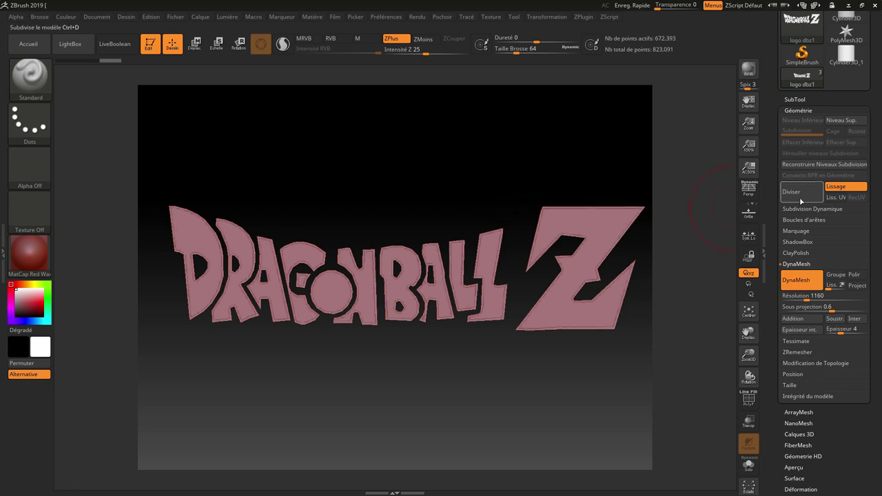
# - Make the original logo subtool visible again and orbit to check the logo's thickness
pyautogui.click(813, 99)
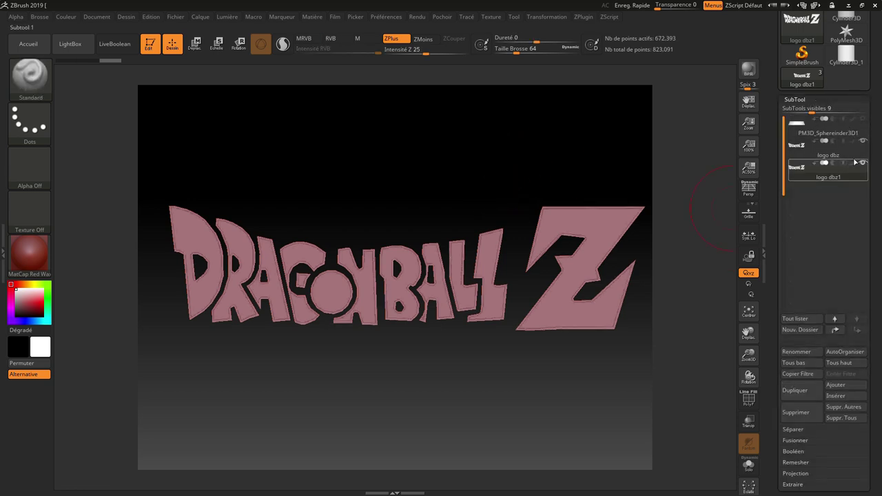
pyautogui.click(867, 138)
pyautogui.click(864, 141)
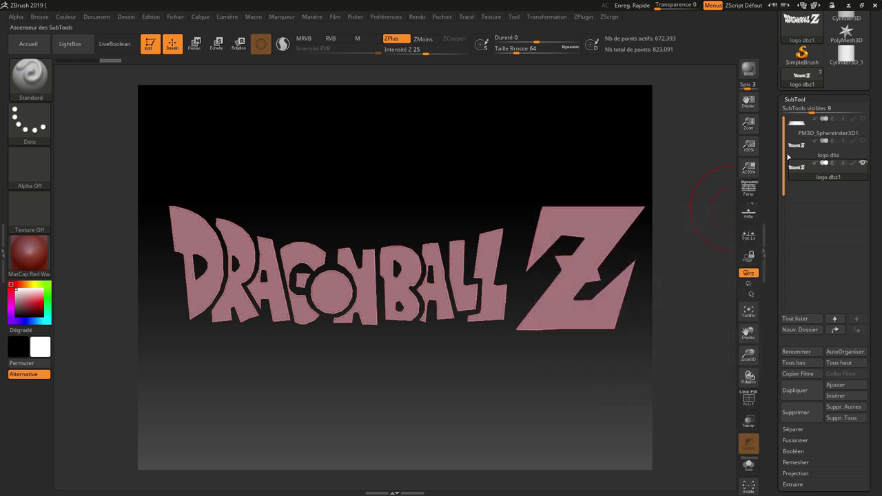
pyautogui.moveTo(469, 274); pyautogui.dragTo(507, 206)
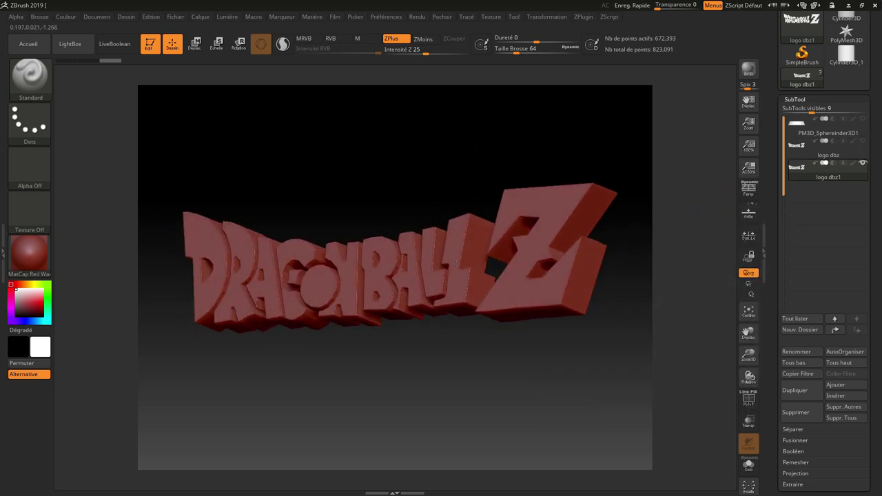
# - Toggle the polyframe wireframe on and off, then zoom in on the logo's LL letters
pyautogui.hotkey('shift', 'f')
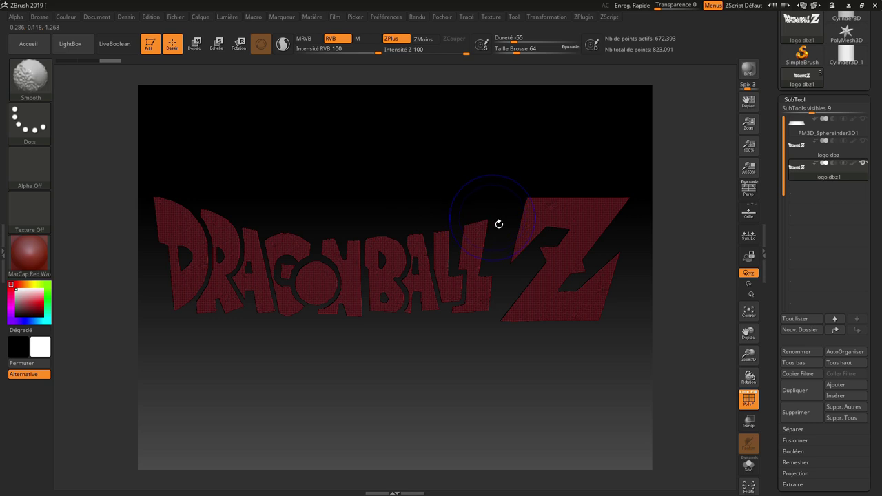
pyautogui.hotkey('shift', 'f')
pyautogui.moveTo(448, 351)
pyautogui.keyDown('ctrl'); pyautogui.mouseDown(button='right')
pyautogui.moveTo(433, 335)
pyautogui.moveTo(442, 238)
pyautogui.moveTo(406, 332)
pyautogui.moveTo(435, 319)
pyautogui.moveTo(458, 223)
pyautogui.moveTo(429, 246)
pyautogui.moveTo(423, 206)
pyautogui.moveTo(457, 227)
pyautogui.moveTo(473, 189)
pyautogui.mouseUp(button='right'); pyautogui.keyUp('ctrl')
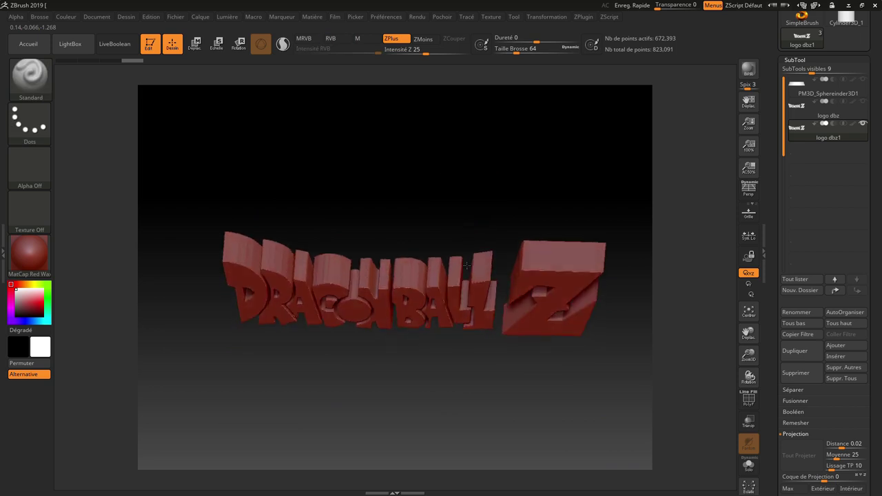
# - Delete the original logo dbz subtool
pyautogui.click(823, 111)
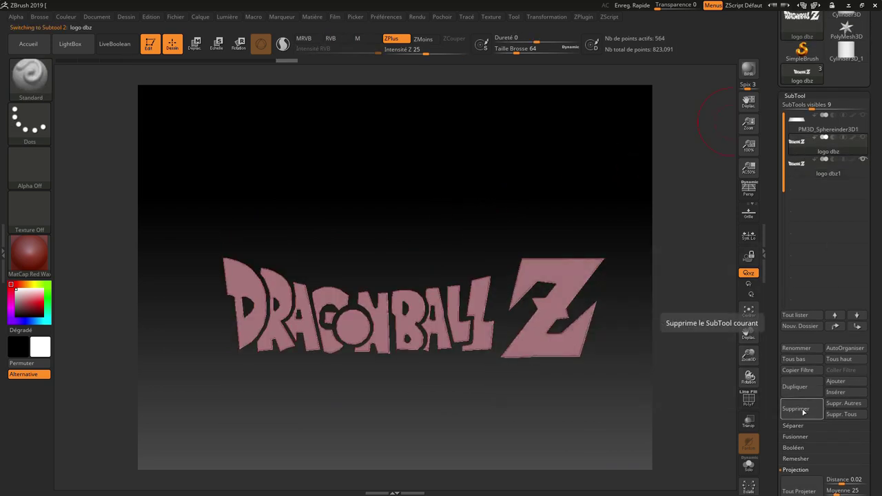
pyautogui.click(799, 409)
pyautogui.click(682, 434)
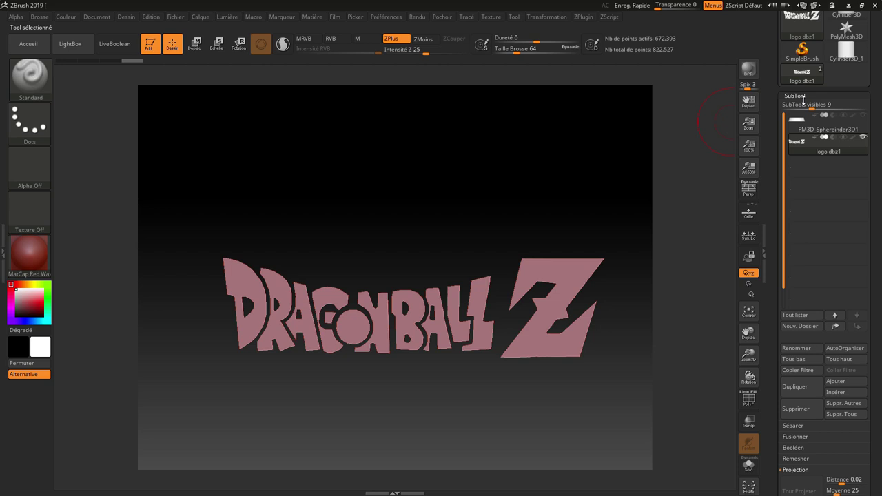
# - Polish the logo's edges to about 12 via Deformation, then view it from the side with the gizmo
pyautogui.click(796, 96)
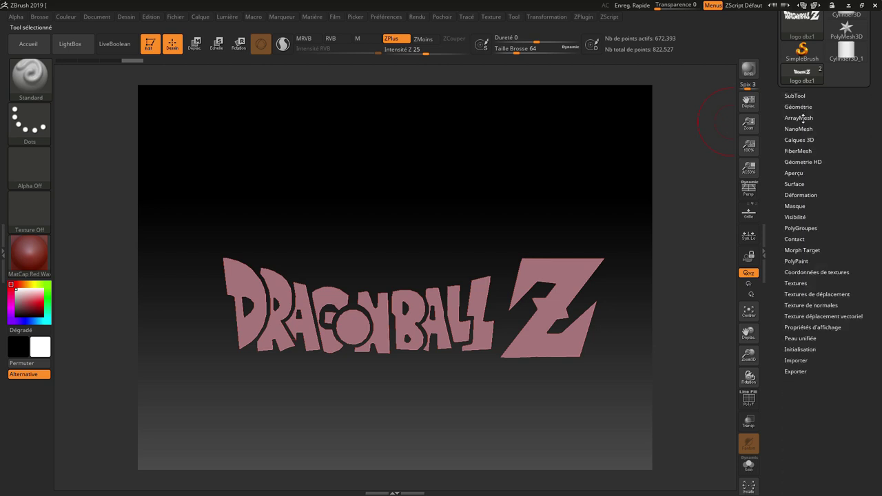
pyautogui.click(802, 196)
pyautogui.moveTo(790, 228); pyautogui.dragTo(545, 222)
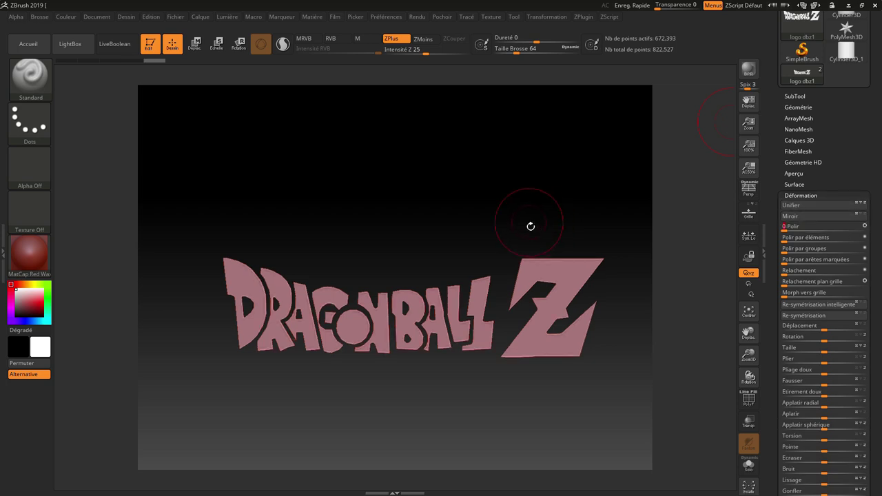
pyautogui.scroll(5, 473, 266)
pyautogui.moveTo(474, 278)
pyautogui.mouseDown()
pyautogui.moveTo(514, 208)
pyautogui.moveTo(497, 158)
pyautogui.mouseUp()
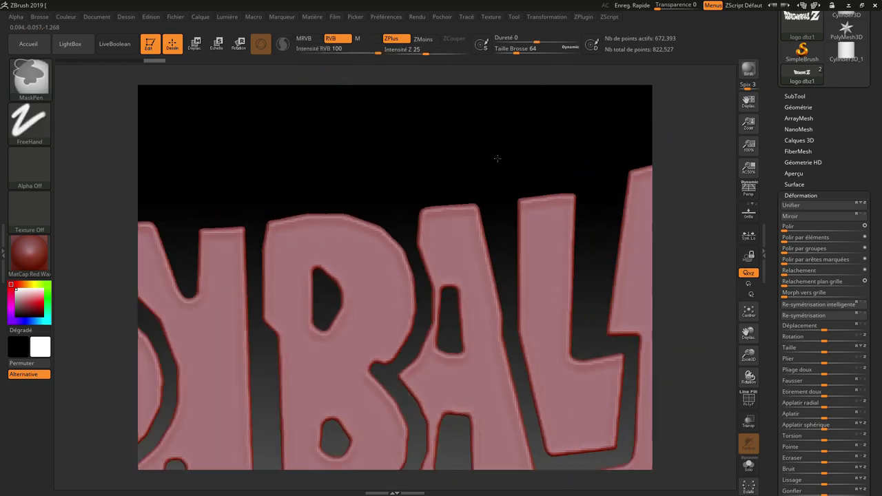
pyautogui.press('f')
pyautogui.moveTo(531, 154)
pyautogui.mouseDown()
pyautogui.moveTo(496, 197)
pyautogui.moveTo(507, 196)
pyautogui.mouseUp()
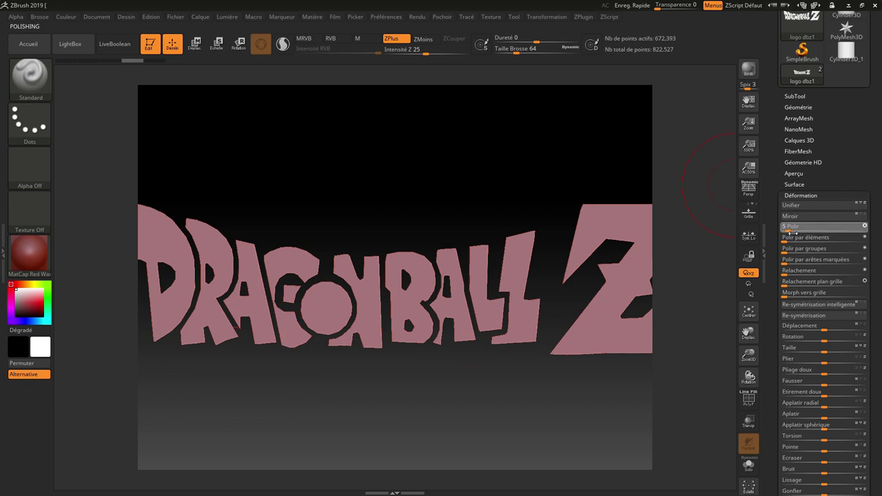
pyautogui.moveTo(434, 202)
pyautogui.mouseDown()
pyautogui.moveTo(407, 202)
pyautogui.moveTo(413, 217)
pyautogui.moveTo(403, 162)
pyautogui.mouseUp()
pyautogui.press('w')
pyautogui.keyDown('shift'); pyautogui.moveTo(572, 172); pyautogui.dragTo(490, 243); pyautogui.keyUp('shift')
# - Scale the logo's depth with the gizmo, then try a Bend deformer and undo it
pyautogui.moveTo(449, 280); pyautogui.dragTo(525, 287)
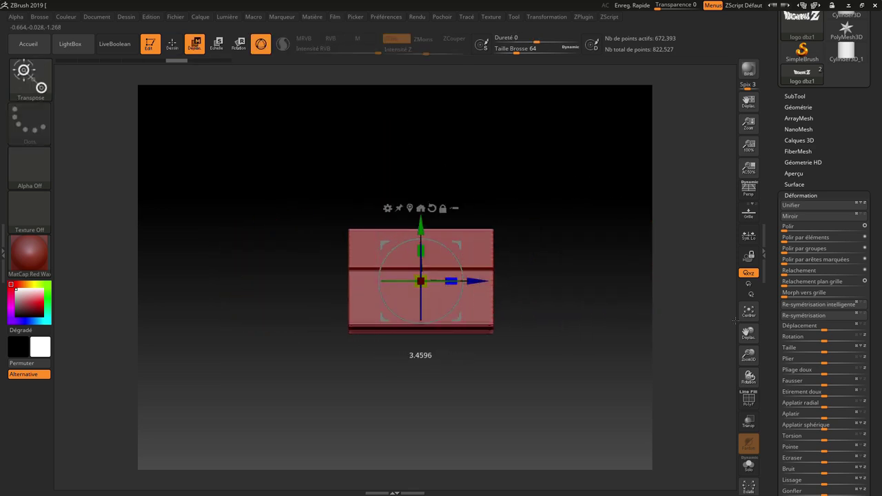
pyautogui.press('q')
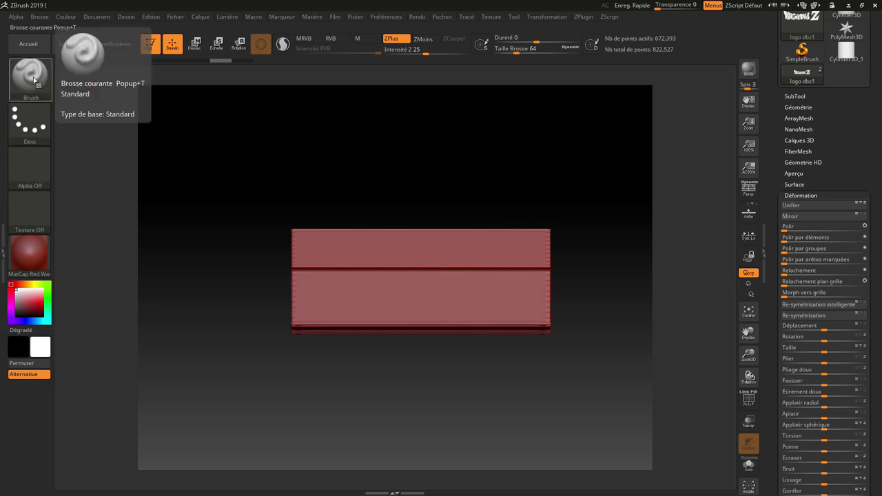
pyautogui.press('w')
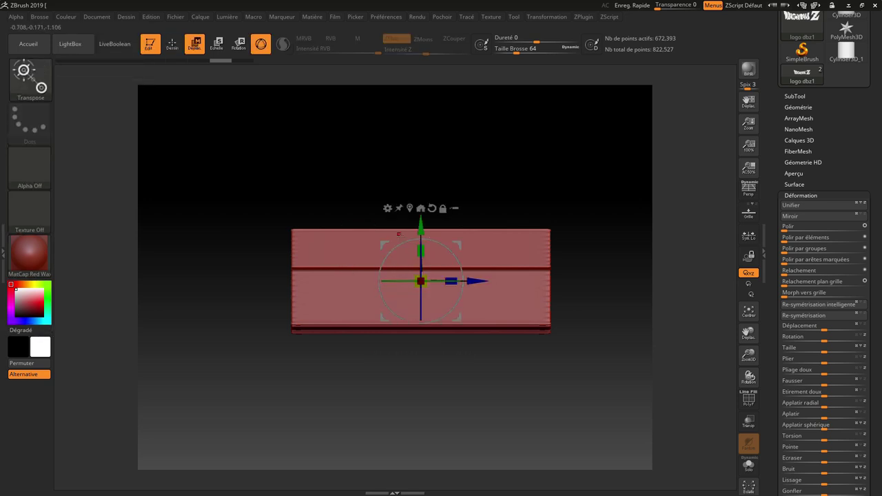
pyautogui.click(388, 208)
pyautogui.click(390, 250)
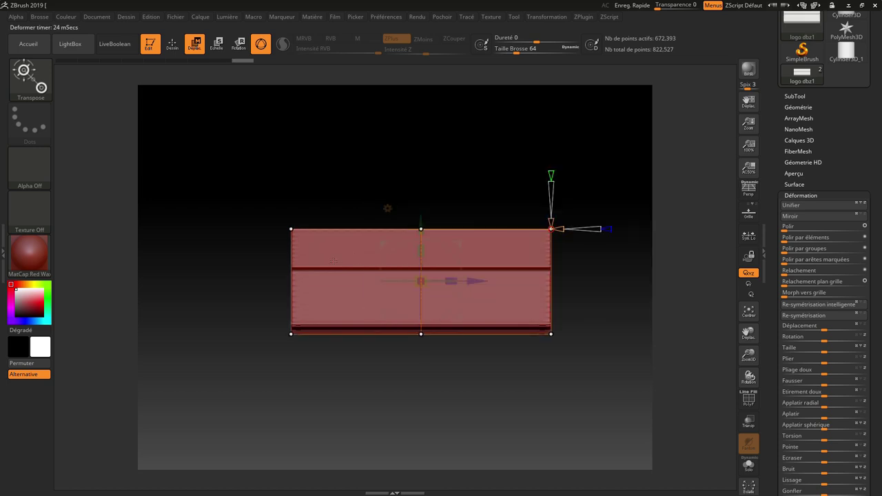
pyautogui.hotkey('ctrl', 'z')
# - Apply the Aplatir (flatten) deformer and drag its handles to flatten and shrink the logo
pyautogui.click(388, 208)
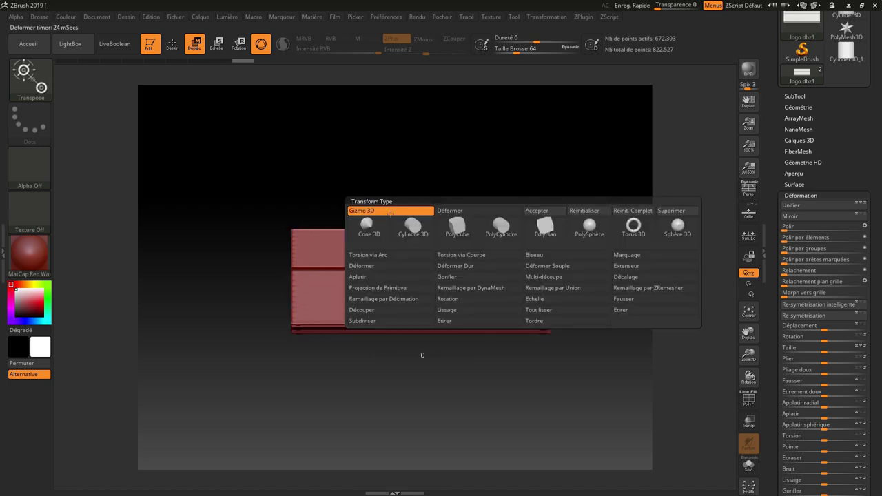
pyautogui.click(381, 277)
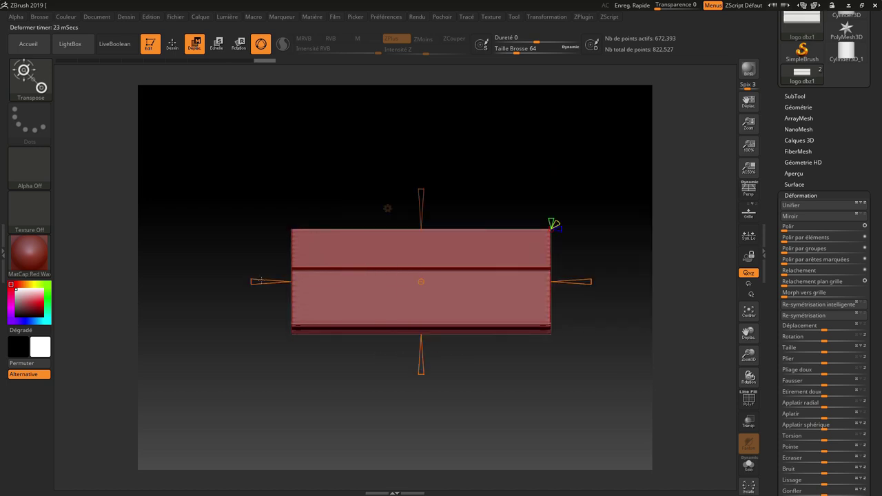
pyautogui.moveTo(324, 282); pyautogui.dragTo(434, 282)
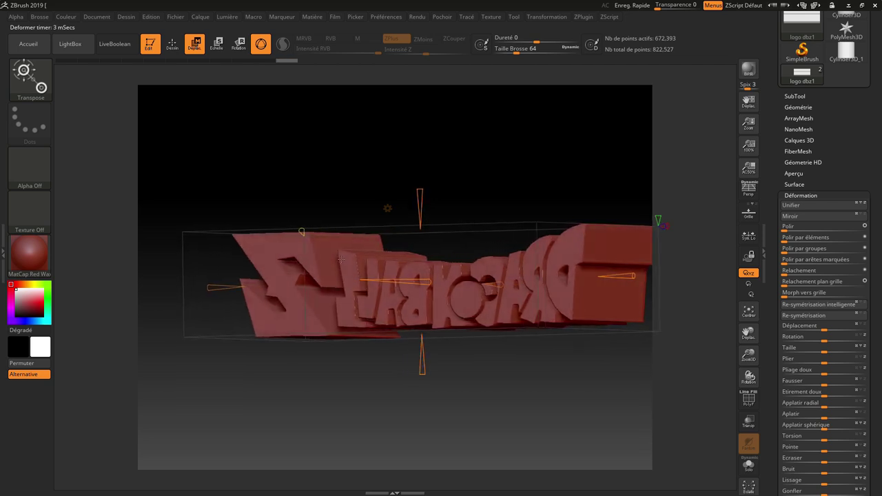
pyautogui.keyDown('ctrl'); pyautogui.moveTo(349, 259); pyautogui.dragTo(552, 193, button='right'); pyautogui.keyUp('ctrl')
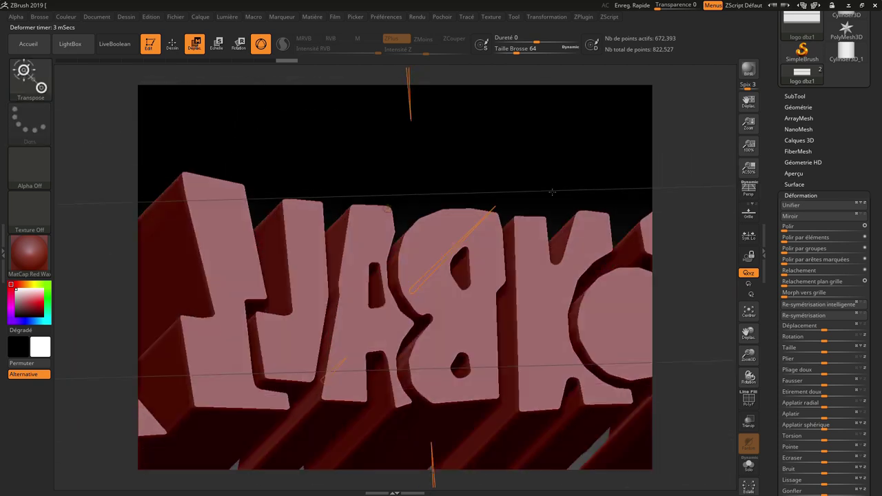
pyautogui.moveTo(552, 192); pyautogui.dragTo(503, 165)
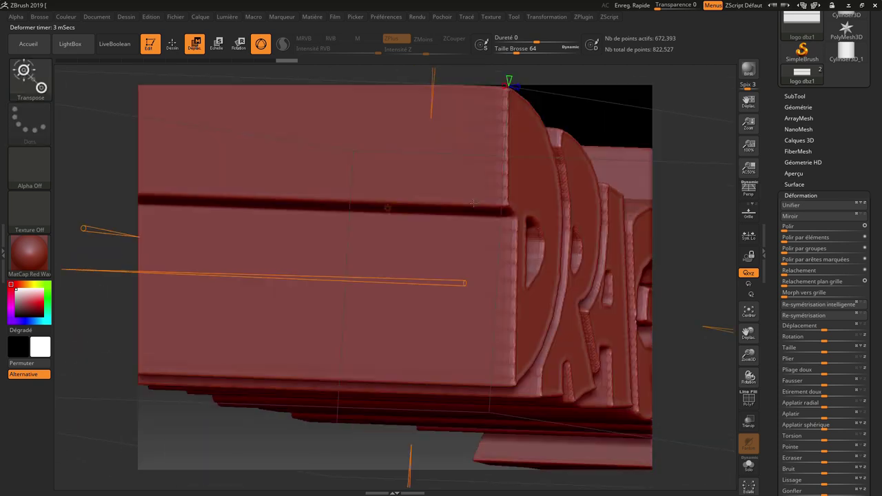
pyautogui.keyDown('ctrl'); pyautogui.moveTo(503, 165); pyautogui.dragTo(492, 146, button='right'); pyautogui.keyUp('ctrl')
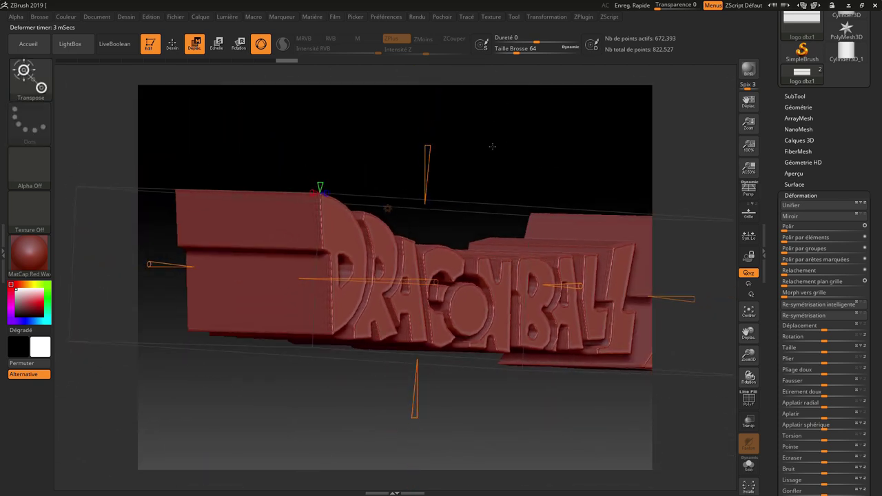
pyautogui.moveTo(481, 140)
pyautogui.mouseDown()
pyautogui.moveTo(517, 142)
pyautogui.moveTo(507, 144)
pyautogui.mouseUp()
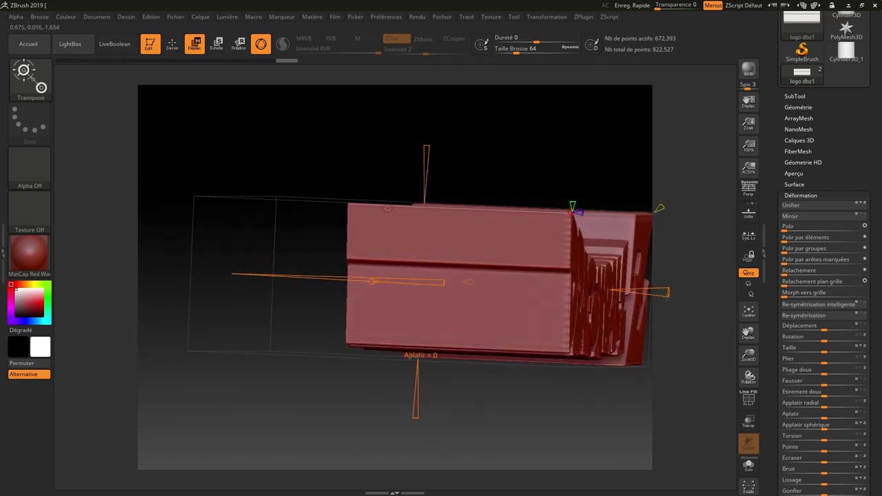
pyautogui.moveTo(553, 289); pyautogui.dragTo(400, 284)
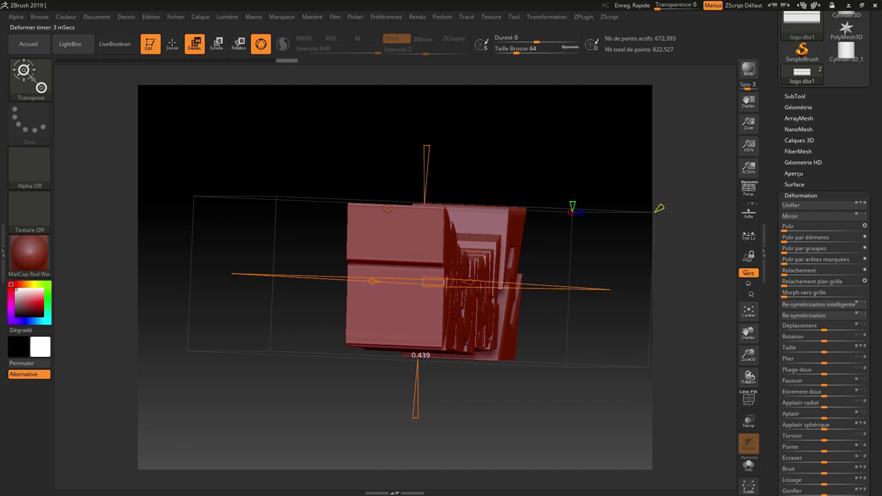
pyautogui.moveTo(660, 208)
pyautogui.mouseDown()
pyautogui.moveTo(518, 253)
pyautogui.moveTo(483, 207)
pyautogui.mouseUp()
# - Show the logo's polyframe wireframe and tilt the view to check the letter sides
pyautogui.press('q')
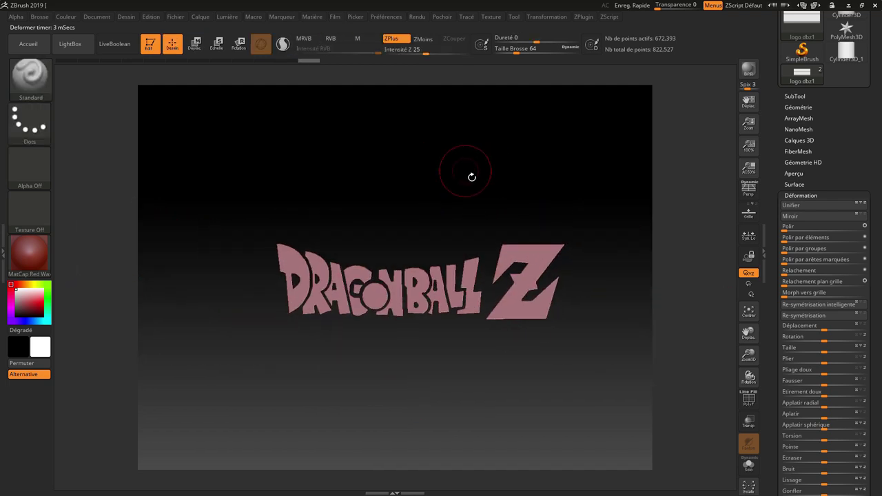
pyautogui.hotkey('shift', 'f')
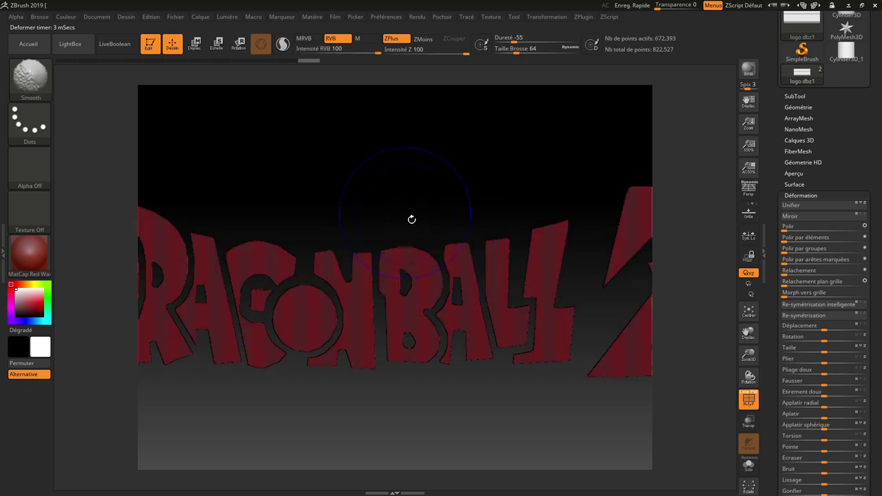
pyautogui.moveTo(412, 219)
pyautogui.mouseDown()
pyautogui.moveTo(426, 224)
pyautogui.moveTo(409, 230)
pyautogui.moveTo(423, 131)
pyautogui.moveTo(406, 266)
pyautogui.moveTo(432, 177)
pyautogui.moveTo(430, 220)
pyautogui.moveTo(439, 175)
pyautogui.moveTo(415, 212)
pyautogui.moveTo(461, 181)
pyautogui.mouseUp()
# - Scale the logo about three times thicker along Z and unhide the base plate subtool
pyautogui.press('w')
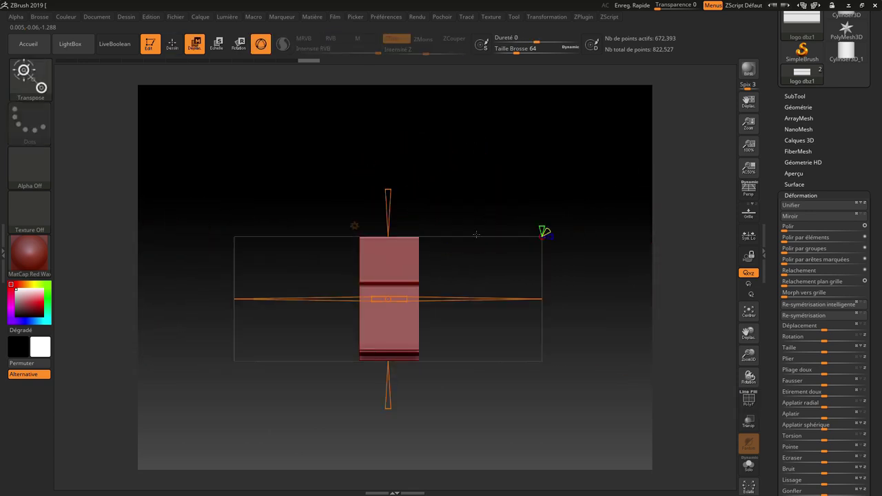
pyautogui.moveTo(415, 298); pyautogui.dragTo(682, 309)
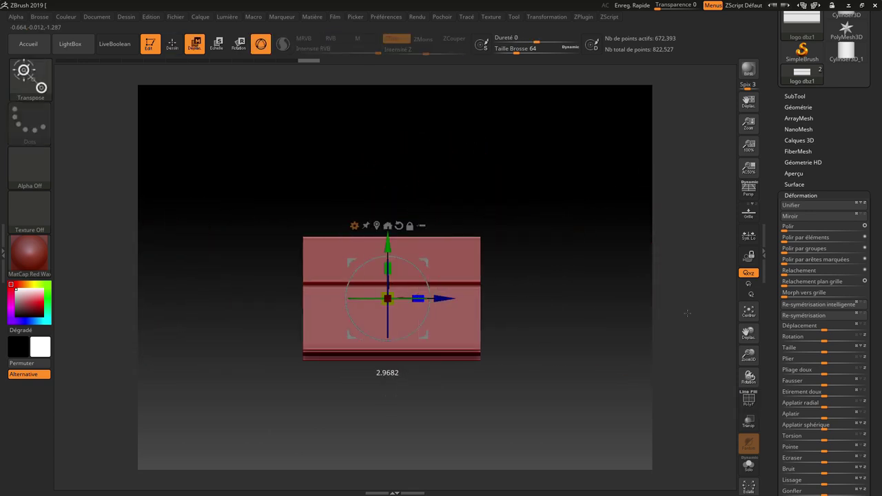
pyautogui.press('q')
pyautogui.moveTo(539, 261)
pyautogui.mouseDown()
pyautogui.moveTo(539, 235)
pyautogui.moveTo(494, 206)
pyautogui.moveTo(783, 116)
pyautogui.mouseUp()
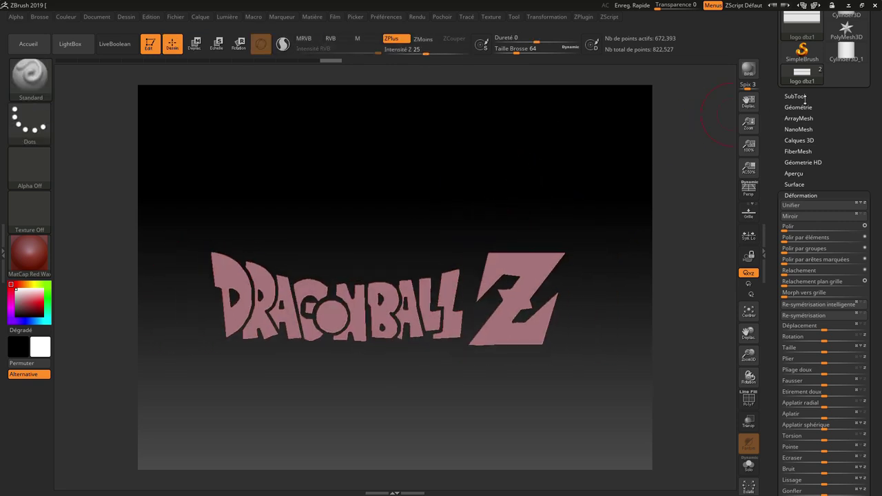
pyautogui.click(795, 96)
pyautogui.click(863, 116)
# - Narrow the logo's gizmo box along its depth and face the logo front
pyautogui.press('ctrl')
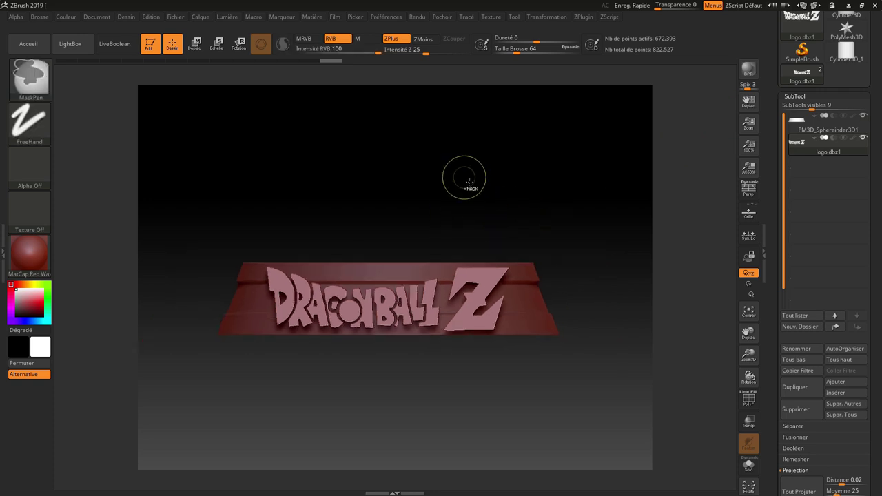
pyautogui.press('w')
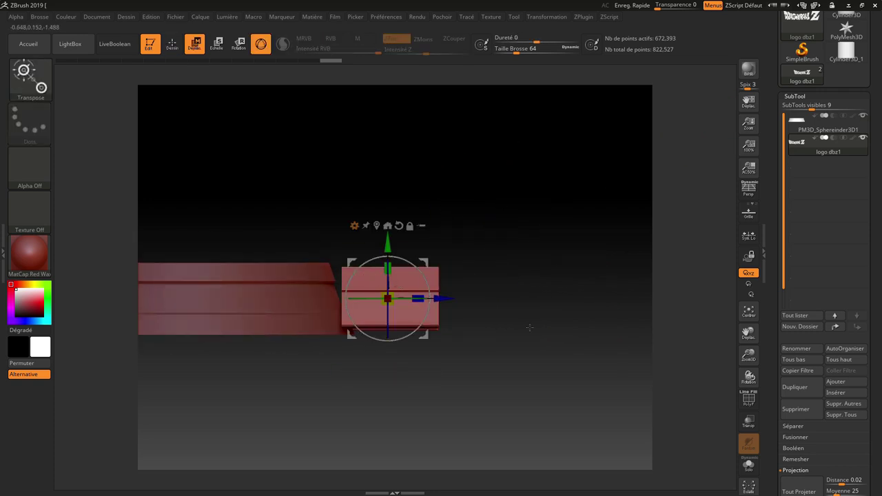
pyautogui.moveTo(419, 299); pyautogui.dragTo(428, 300)
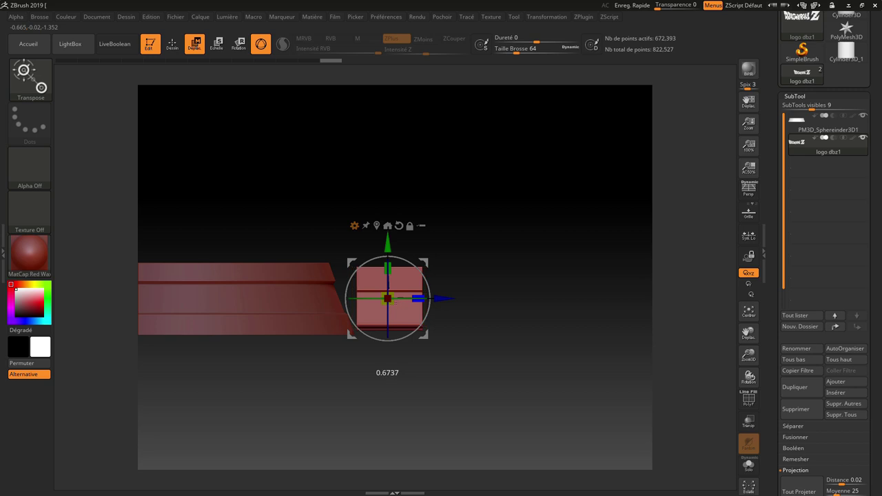
pyautogui.moveTo(471, 304)
pyautogui.mouseDown()
pyautogui.moveTo(480, 199)
pyautogui.moveTo(478, 187)
pyautogui.moveTo(457, 187)
pyautogui.moveTo(487, 187)
pyautogui.moveTo(518, 148)
pyautogui.moveTo(508, 171)
pyautogui.moveTo(414, 217)
pyautogui.mouseUp()
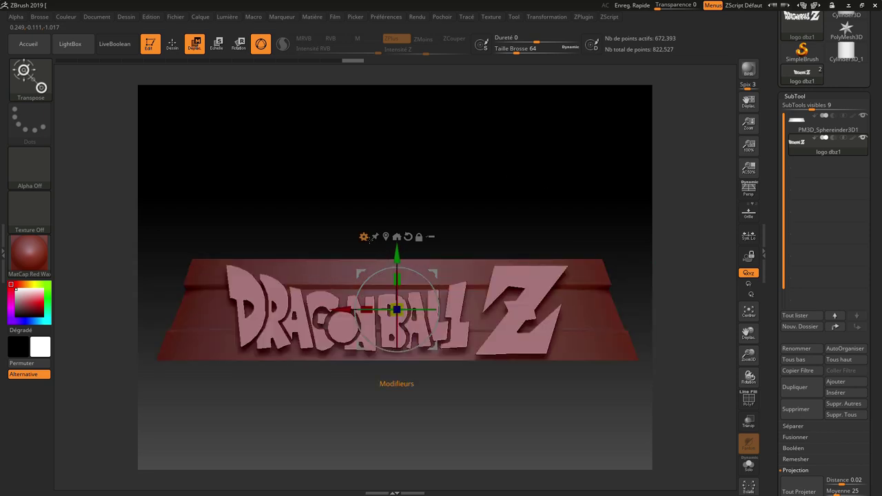
# - Apply a deform cage to the logo and raise its horizontal divisions from 3 to 5
pyautogui.click(365, 237)
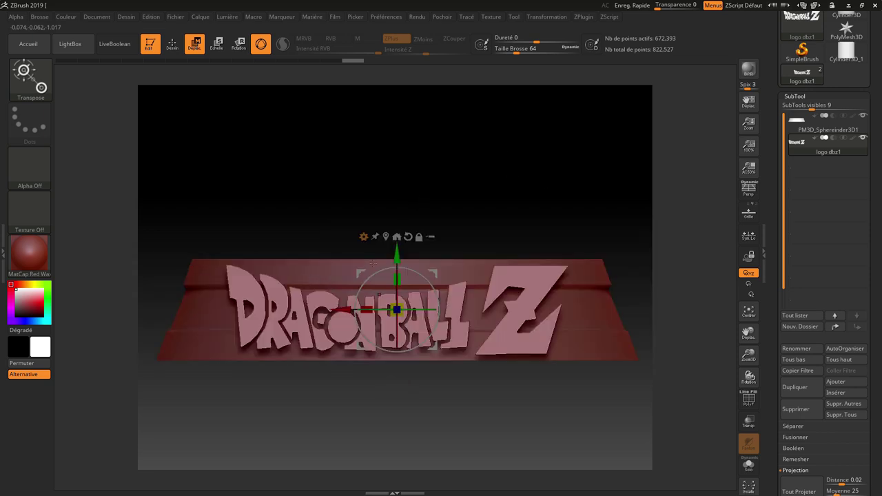
pyautogui.click(365, 237)
pyautogui.click(353, 295)
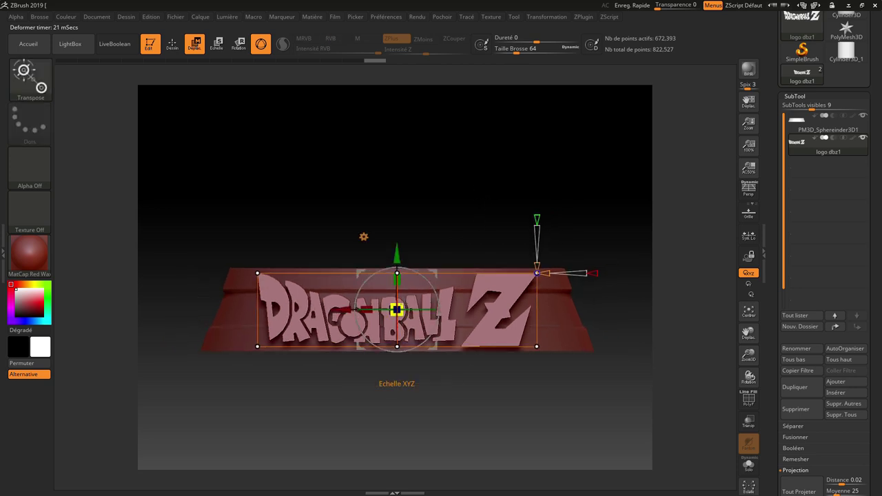
pyautogui.moveTo(545, 274); pyautogui.dragTo(555, 275)
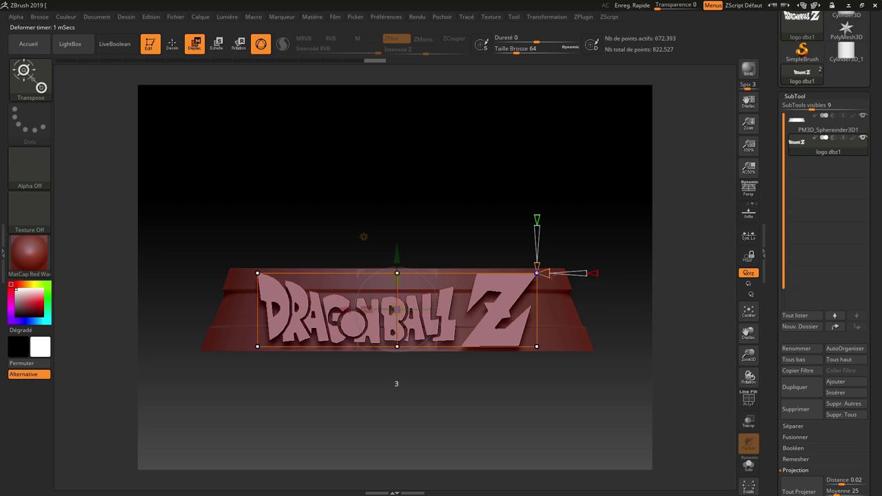
pyautogui.moveTo(541, 266); pyautogui.dragTo(542, 261)
pyautogui.keyDown('shift'); pyautogui.moveTo(361, 232); pyautogui.dragTo(581, 267); pyautogui.keyUp('shift')
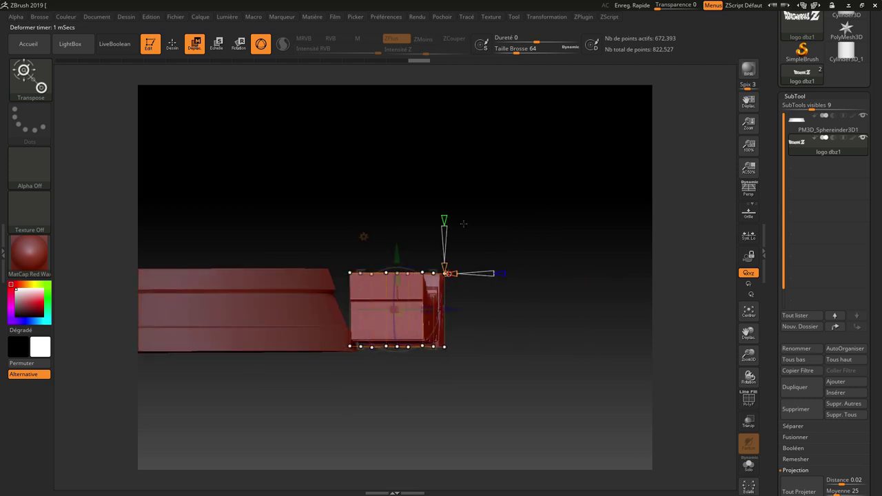
# - Nudge the logo slightly inward along Z toward the base and mask the logo block
pyautogui.hotkey('ctrl', 'z')
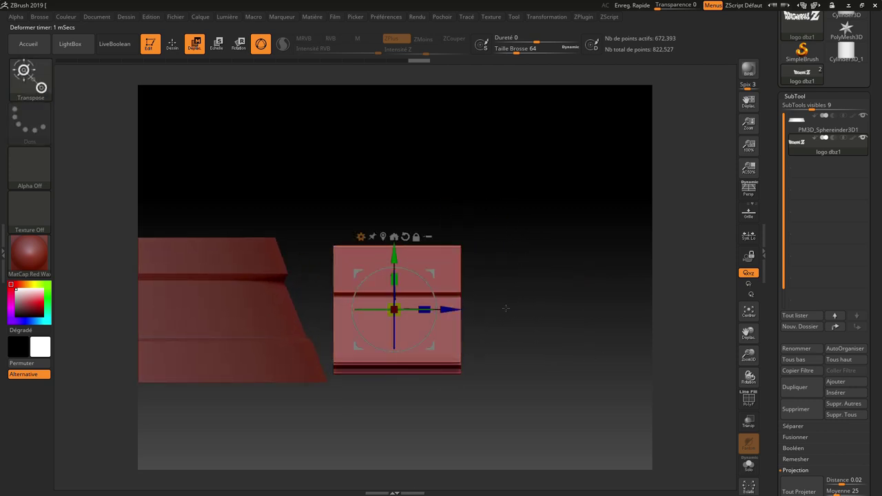
pyautogui.moveTo(455, 310); pyautogui.dragTo(450, 310)
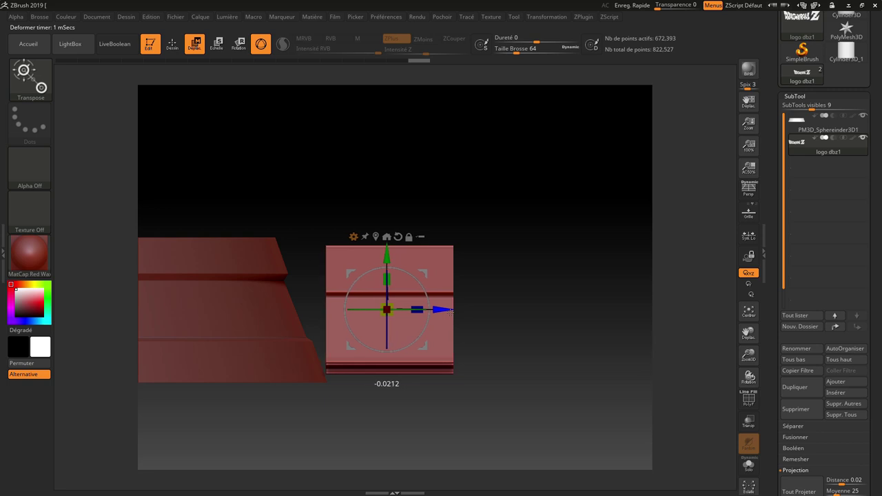
pyautogui.keyDown('alt'); pyautogui.moveTo(454, 270); pyautogui.dragTo(563, 269); pyautogui.keyUp('alt')
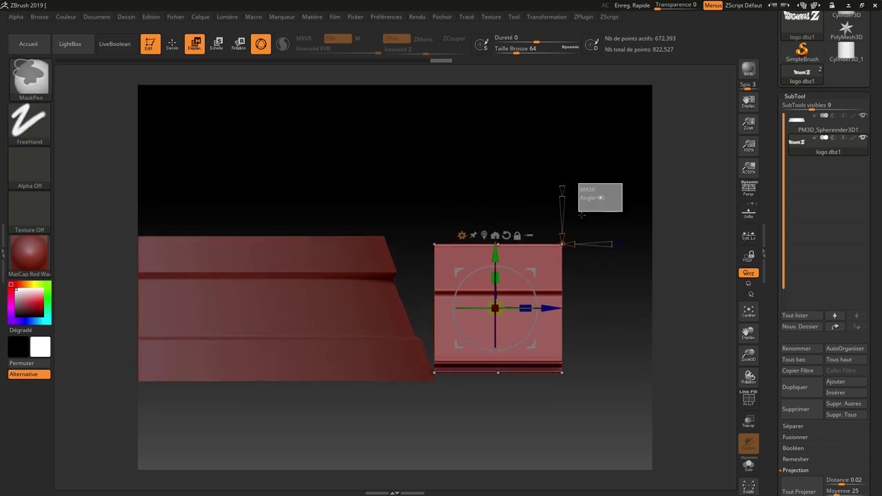
pyautogui.keyDown('ctrl'); pyautogui.click(587, 184); pyautogui.keyUp('ctrl')
pyautogui.moveTo(590, 146)
pyautogui.mouseDown()
pyautogui.moveTo(601, 145)
pyautogui.moveTo(582, 137)
pyautogui.mouseUp()
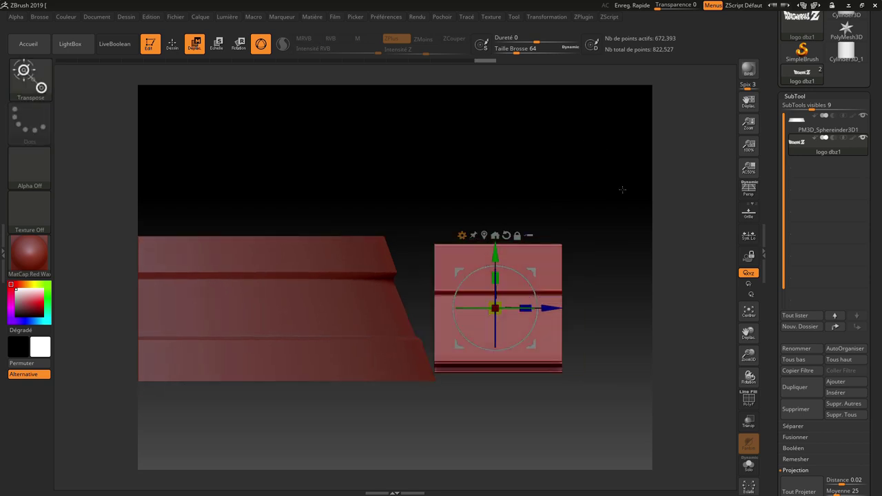
pyautogui.click(462, 235)
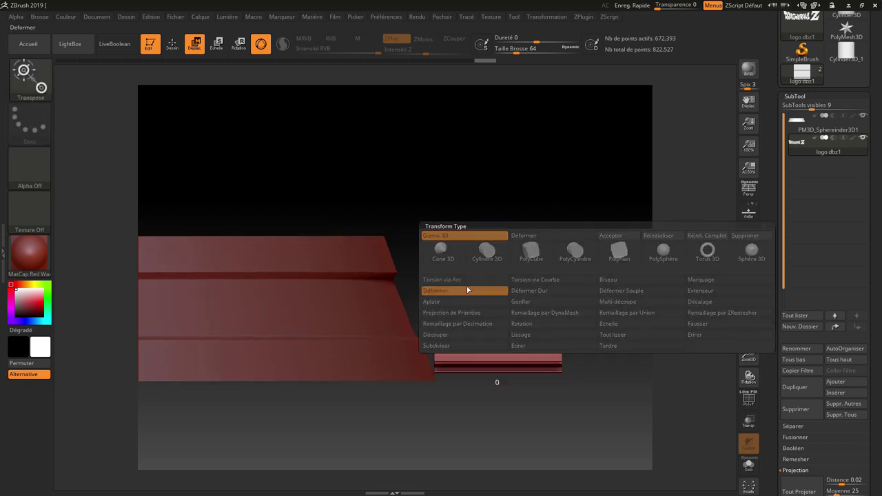
# - Fit a Déformer cage around the logo and orbit around the logo and cylinder
pyautogui.click(462, 290)
pyautogui.moveTo(524, 232); pyautogui.dragTo(402, 266)
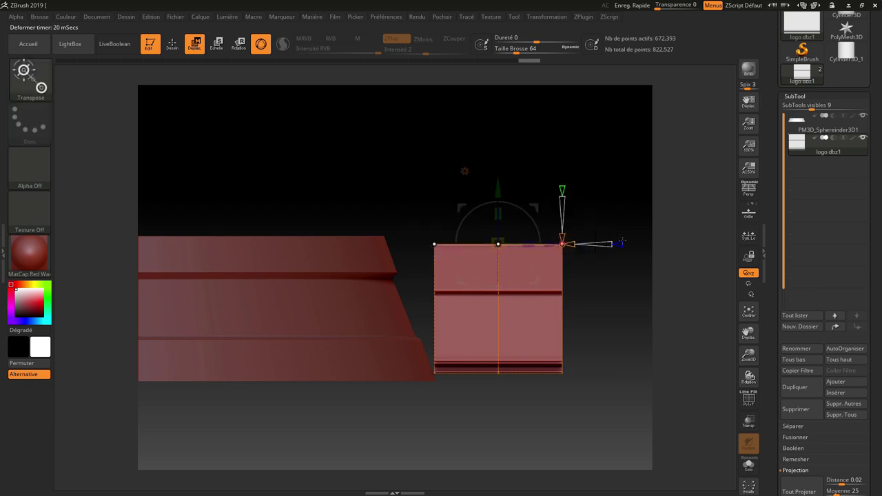
pyautogui.moveTo(616, 209); pyautogui.dragTo(615, 229)
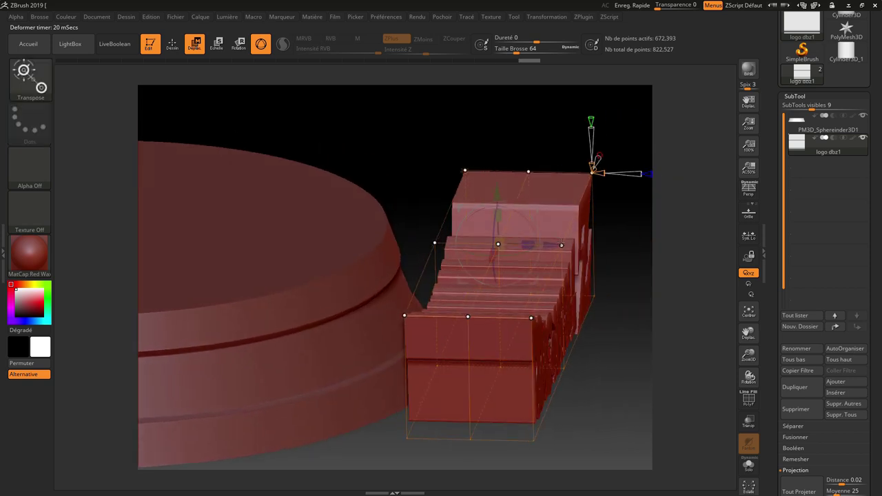
pyautogui.moveTo(610, 296)
pyautogui.mouseDown()
pyautogui.moveTo(630, 171)
pyautogui.moveTo(609, 172)
pyautogui.mouseUp()
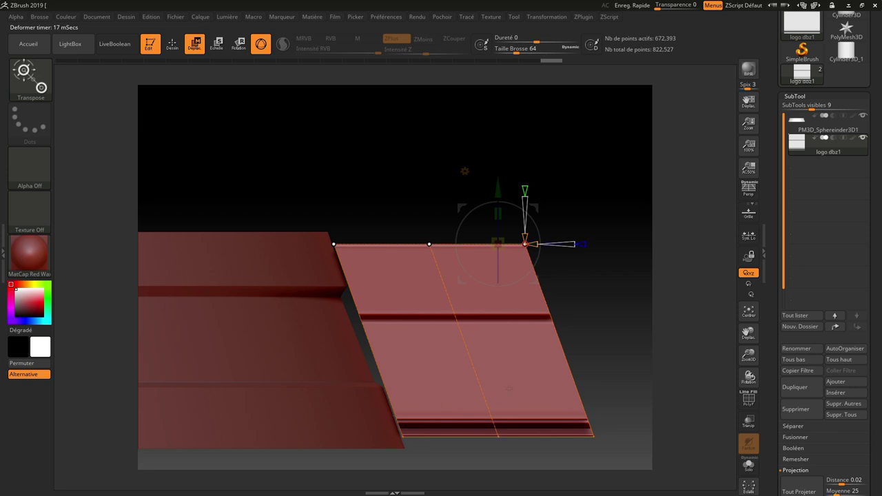
pyautogui.moveTo(508, 388)
pyautogui.keyDown('shift'); pyautogui.mouseDown()
pyautogui.moveTo(531, 143)
pyautogui.moveTo(509, 136)
pyautogui.mouseUp(); pyautogui.keyUp('shift')
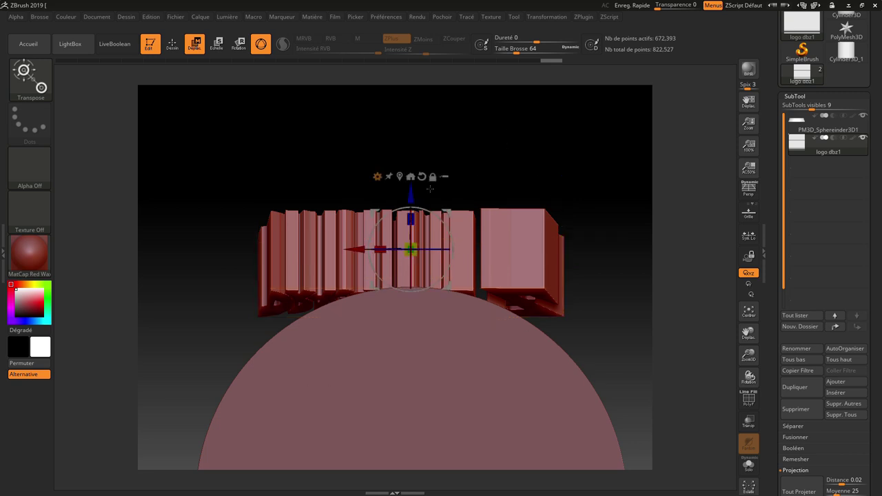
# - Rotate the logo, move the pivot to its lower-right corner, and mask the deformer's centre
pyautogui.moveTo(411, 321)
pyautogui.mouseDown()
pyautogui.moveTo(424, 237)
pyautogui.moveTo(434, 310)
pyautogui.moveTo(454, 288)
pyautogui.mouseUp()
pyautogui.click(511, 264)
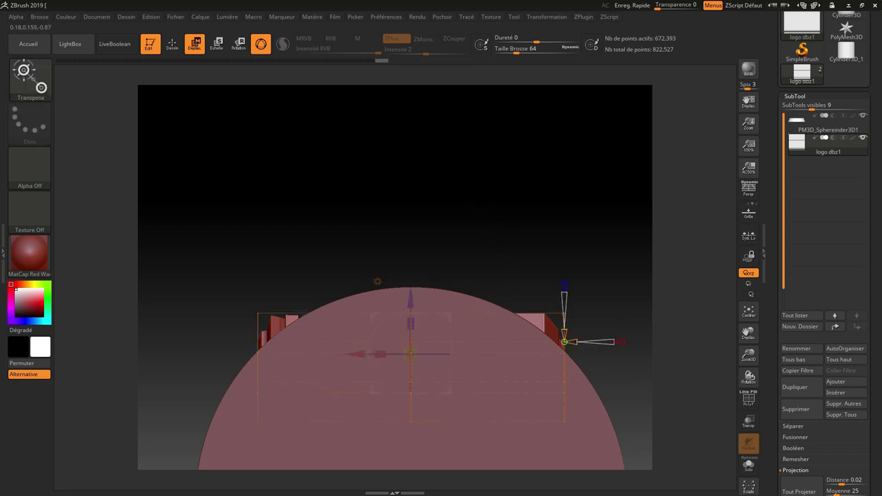
pyautogui.press('ctrl')
pyautogui.keyDown('ctrl'); pyautogui.moveTo(441, 292); pyautogui.dragTo(371, 423); pyautogui.keyUp('ctrl')
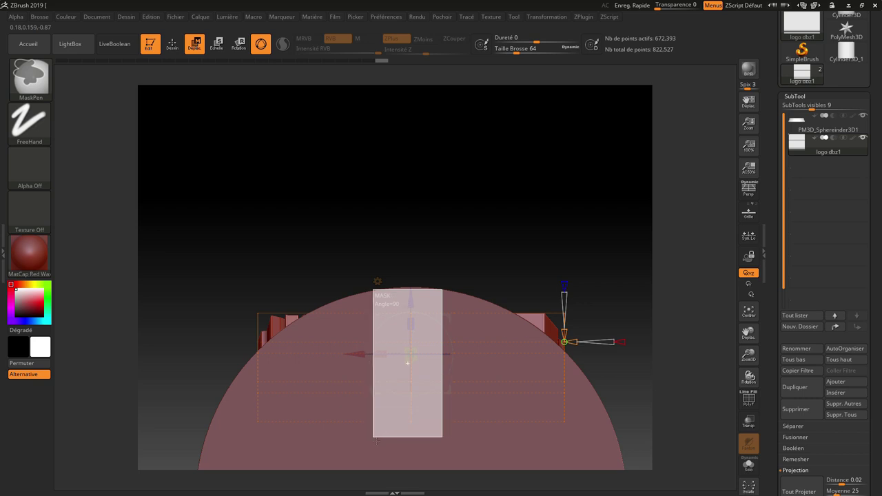
# - Bend the logo text into an upward arc and lower it onto the cylinder rim
pyautogui.moveTo(410, 284); pyautogui.dragTo(418, 201)
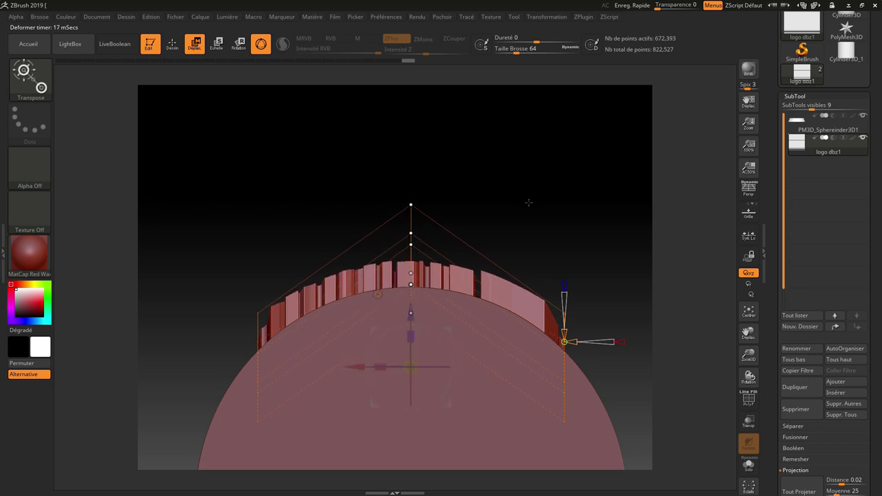
pyautogui.click(523, 222)
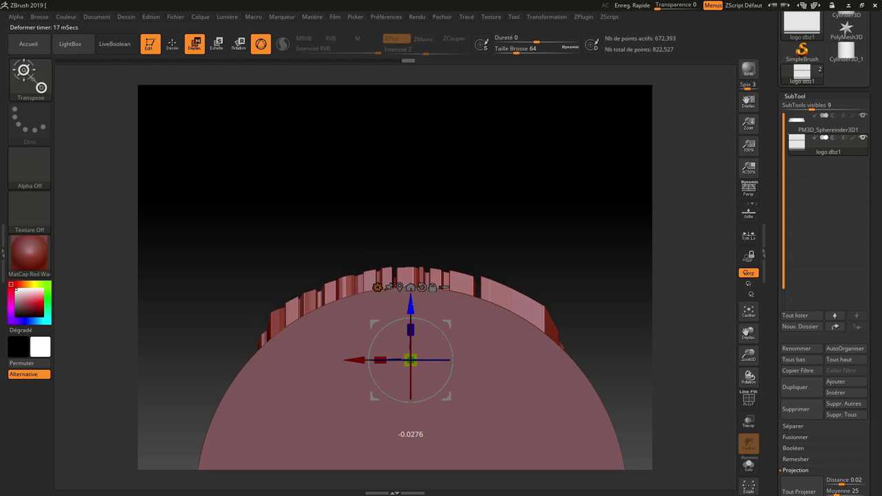
pyautogui.moveTo(411, 310); pyautogui.dragTo(420, 318)
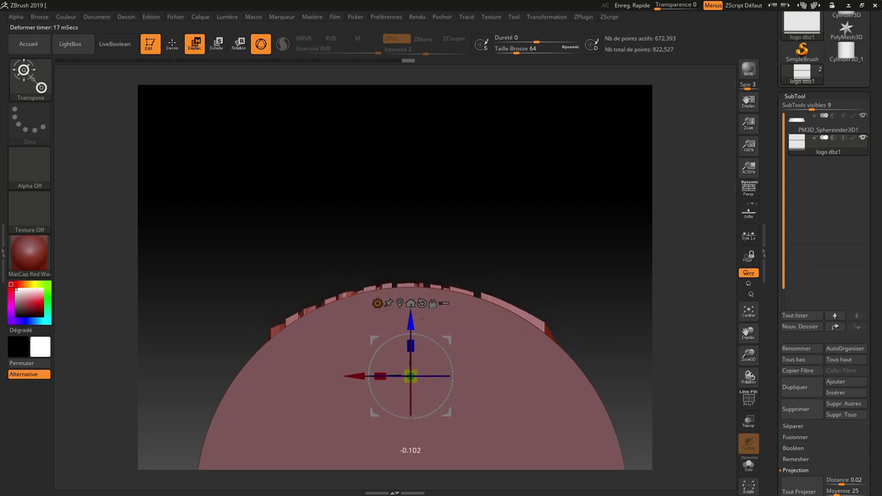
pyautogui.moveTo(506, 257)
pyautogui.mouseDown()
pyautogui.moveTo(519, 271)
pyautogui.moveTo(484, 256)
pyautogui.moveTo(555, 249)
pyautogui.moveTo(545, 266)
pyautogui.moveTo(517, 266)
pyautogui.moveTo(516, 234)
pyautogui.moveTo(515, 270)
pyautogui.moveTo(502, 220)
pyautogui.moveTo(514, 186)
pyautogui.moveTo(436, 323)
pyautogui.moveTo(416, 237)
pyautogui.moveTo(276, 306)
pyautogui.moveTo(653, 320)
pyautogui.mouseUp()
pyautogui.press('q')
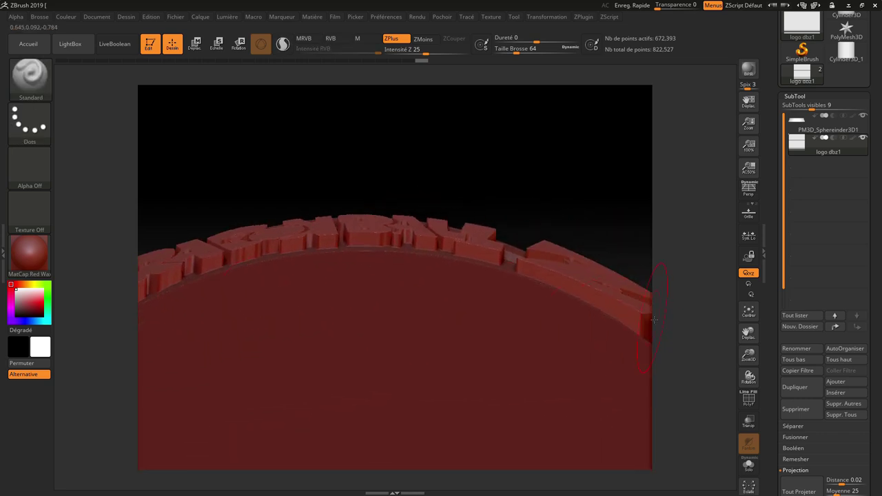
# - Add a deformer over the rim letters and bend them upward twice to hug the cylinder
pyautogui.press('w')
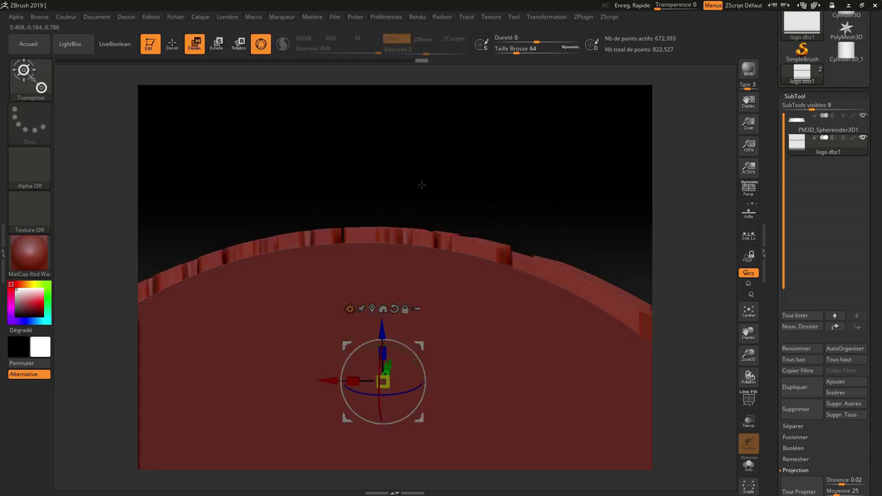
pyautogui.moveTo(373, 323); pyautogui.dragTo(430, 210)
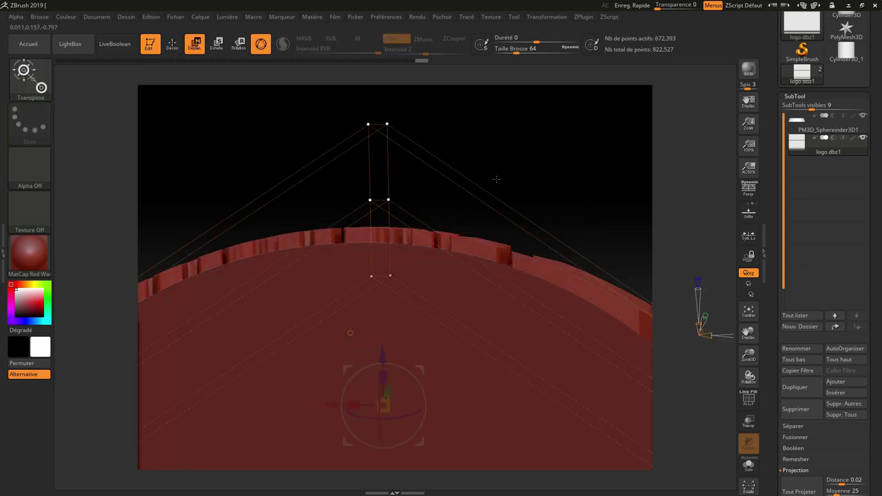
pyautogui.keyDown('shift'); pyautogui.moveTo(494, 179); pyautogui.dragTo(527, 150); pyautogui.keyUp('shift')
pyautogui.moveTo(437, 251); pyautogui.dragTo(437, 245)
pyautogui.moveTo(413, 272); pyautogui.dragTo(414, 259)
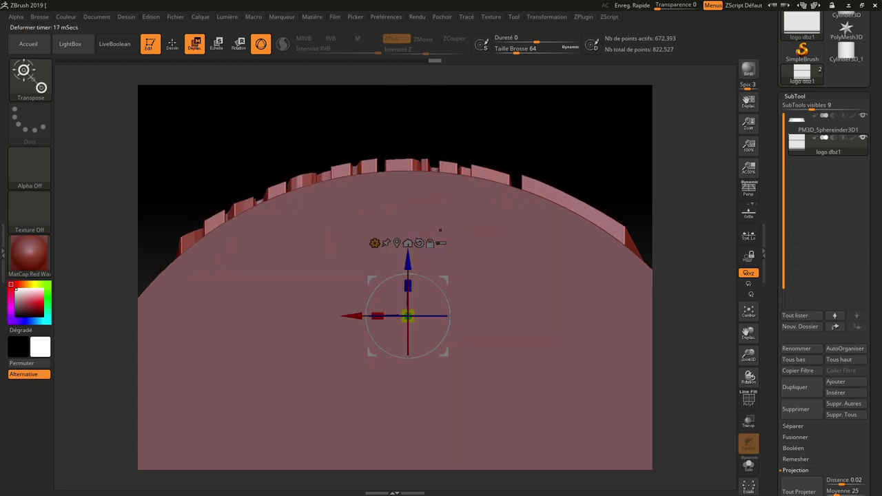
pyautogui.press('q')
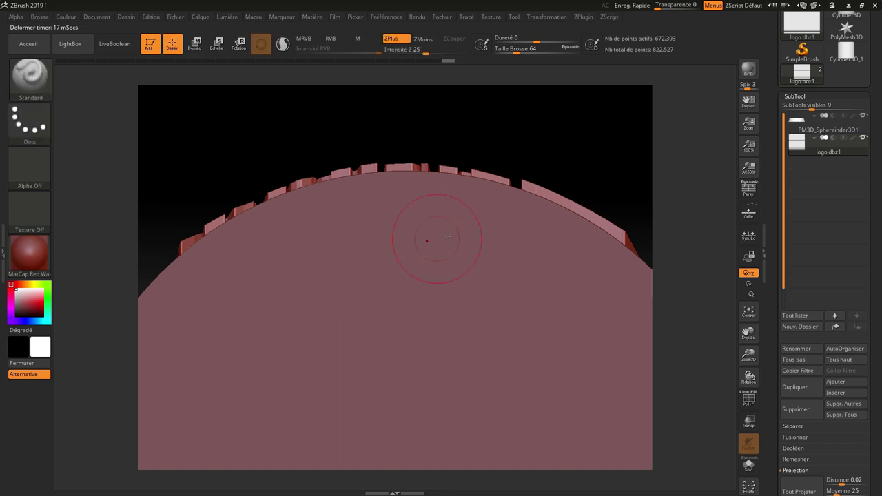
pyautogui.moveTo(518, 147)
pyautogui.mouseDown()
pyautogui.moveTo(514, 195)
pyautogui.moveTo(474, 204)
pyautogui.moveTo(467, 184)
pyautogui.moveTo(365, 137)
pyautogui.moveTo(514, 189)
pyautogui.mouseUp()
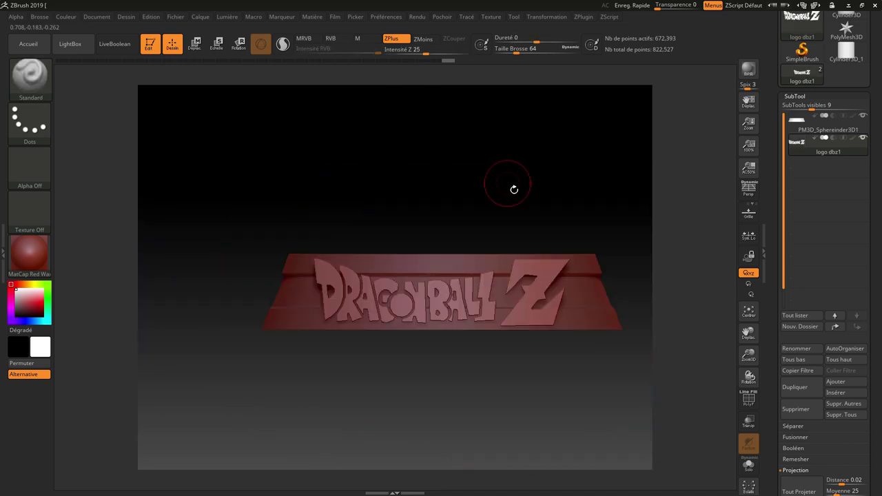
pyautogui.moveTo(488, 208)
pyautogui.mouseDown()
pyautogui.moveTo(496, 236)
pyautogui.moveTo(435, 173)
pyautogui.moveTo(459, 173)
pyautogui.moveTo(484, 209)
pyautogui.moveTo(508, 161)
pyautogui.moveTo(479, 209)
pyautogui.moveTo(450, 213)
pyautogui.moveTo(531, 211)
pyautogui.mouseUp()
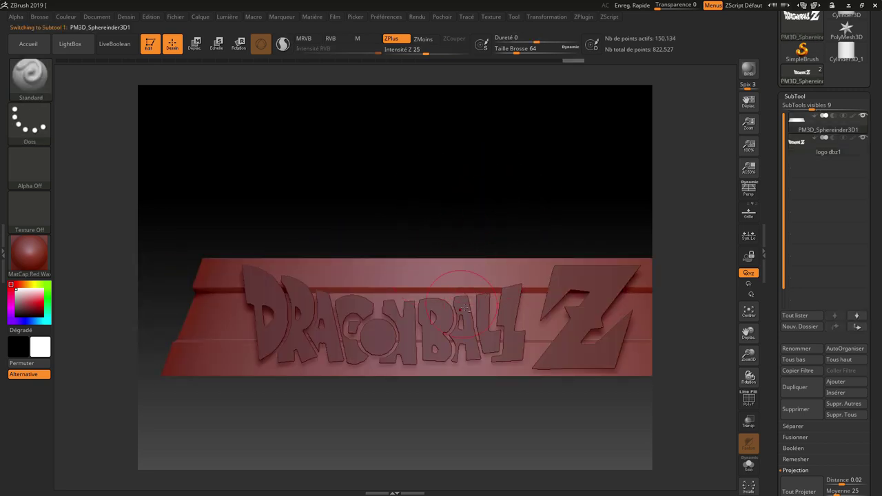
pyautogui.keyDown('alt'); pyautogui.click(462, 308); pyautogui.keyUp('alt')
pyautogui.moveTo(475, 206)
pyautogui.keyDown('shift'); pyautogui.mouseDown()
pyautogui.moveTo(486, 198)
pyautogui.moveTo(508, 218)
pyautogui.moveTo(530, 166)
pyautogui.moveTo(579, 222)
pyautogui.moveTo(521, 241)
pyautogui.moveTo(503, 234)
pyautogui.mouseUp(); pyautogui.keyUp('shift')
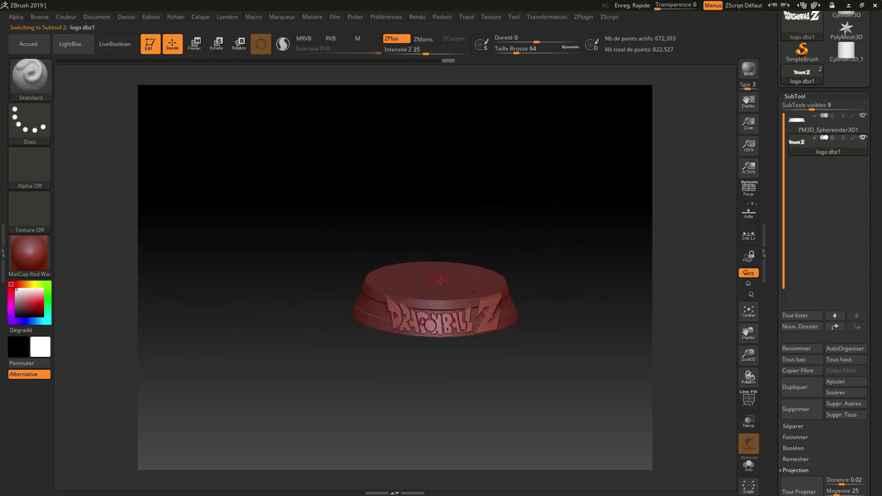
pyautogui.moveTo(529, 227)
pyautogui.mouseDown()
pyautogui.moveTo(520, 187)
pyautogui.moveTo(519, 275)
pyautogui.moveTo(482, 226)
pyautogui.moveTo(486, 175)
pyautogui.mouseUp()
pyautogui.moveTo(481, 233)
pyautogui.mouseDown()
pyautogui.moveTo(510, 145)
pyautogui.moveTo(524, 183)
pyautogui.moveTo(498, 188)
pyautogui.moveTo(502, 153)
pyautogui.moveTo(388, 211)
pyautogui.moveTo(469, 190)
pyautogui.moveTo(538, 205)
pyautogui.moveTo(498, 237)
pyautogui.moveTo(464, 232)
pyautogui.moveTo(477, 228)
pyautogui.mouseUp()
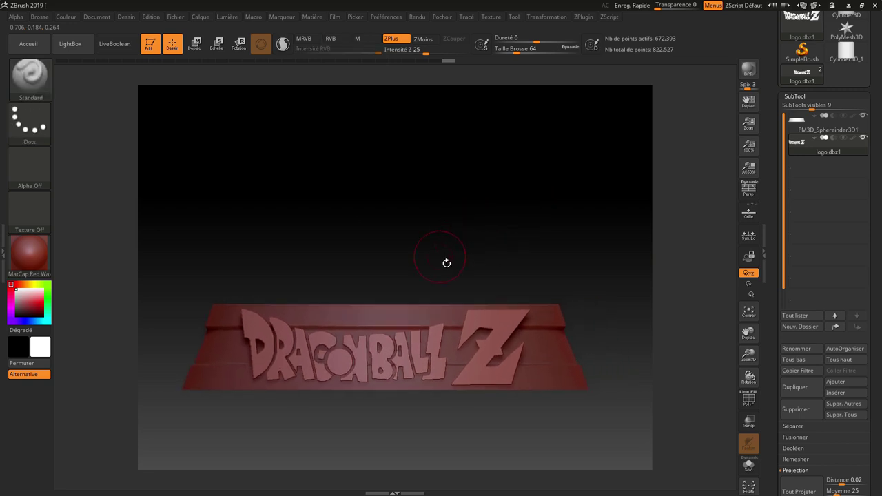
pyautogui.moveTo(446, 263); pyautogui.dragTo(457, 259)
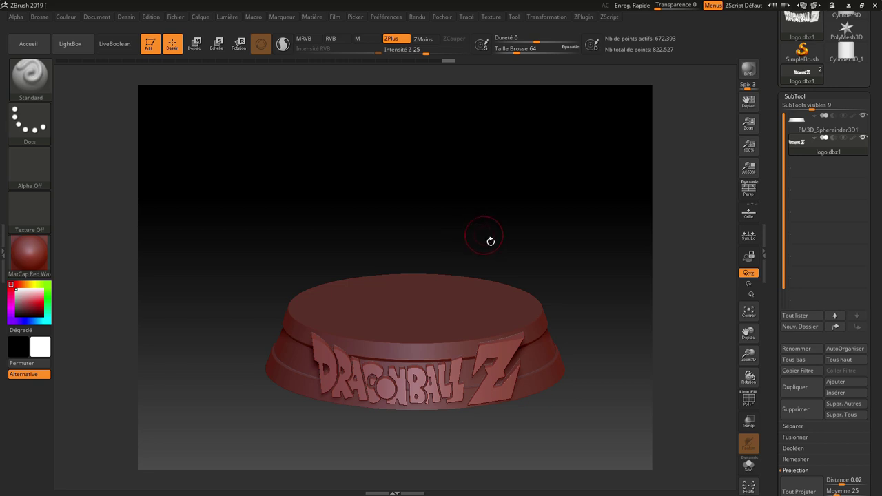
pyautogui.keyDown('shift'); pyautogui.moveTo(494, 228); pyautogui.dragTo(511, 307); pyautogui.keyUp('shift')
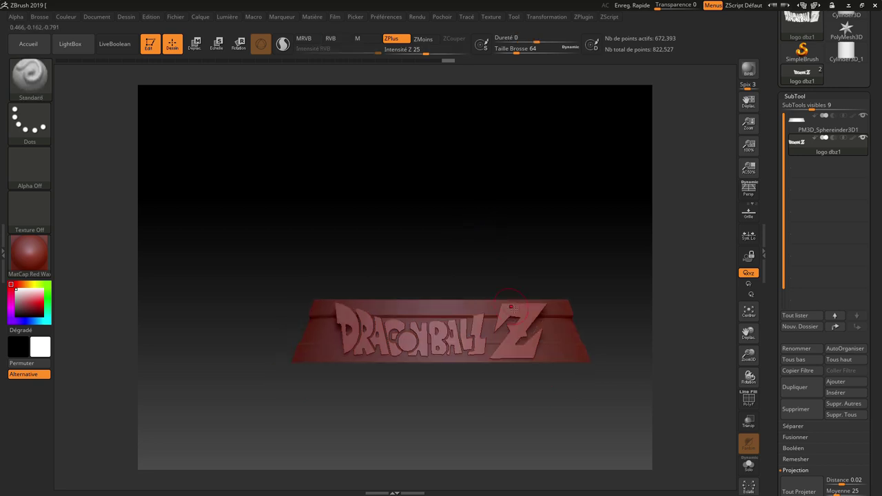
pyautogui.keyDown('alt'); pyautogui.moveTo(551, 254); pyautogui.dragTo(535, 260); pyautogui.keyUp('alt')
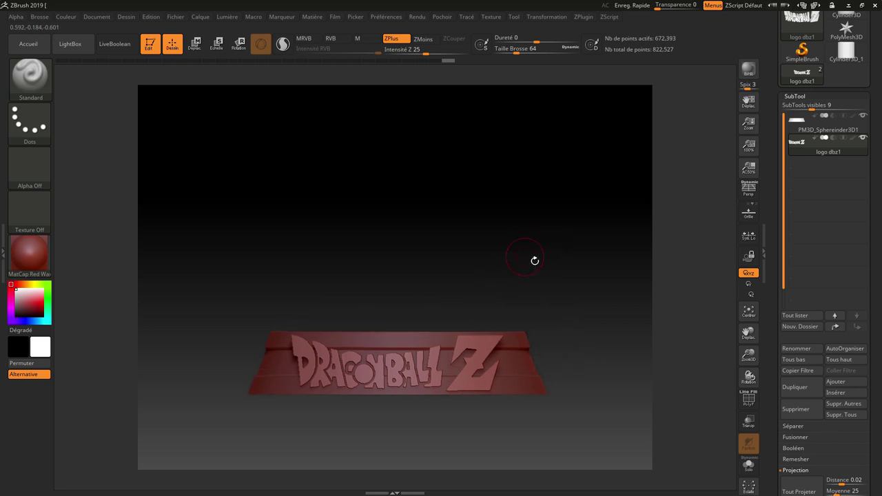